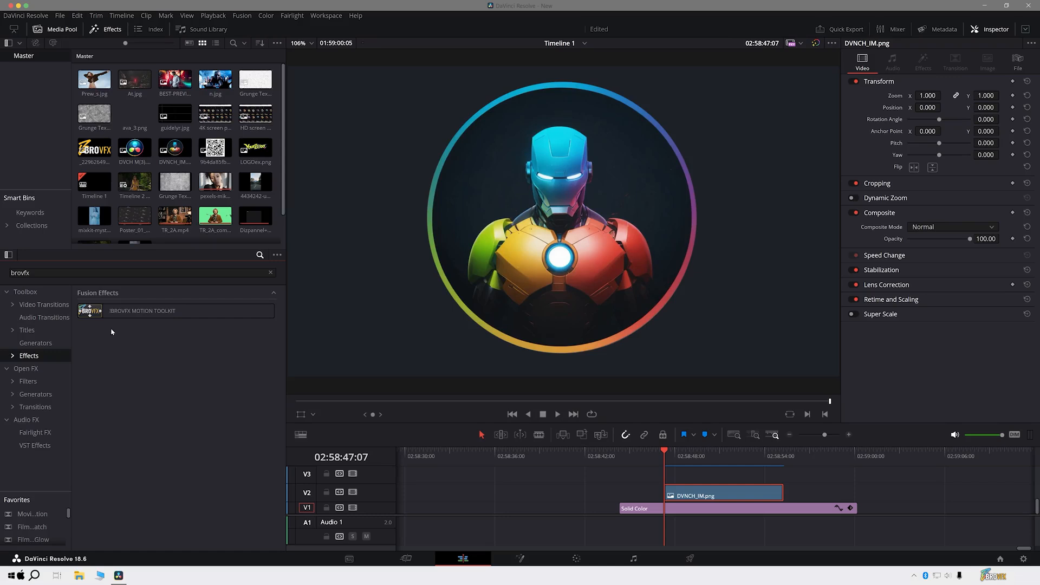
- Apply the !BROVFX MOTION TOOLKIT effect to the DVNCH_IM.png clip on track V2
left_click_drag(96, 311, 672, 497)
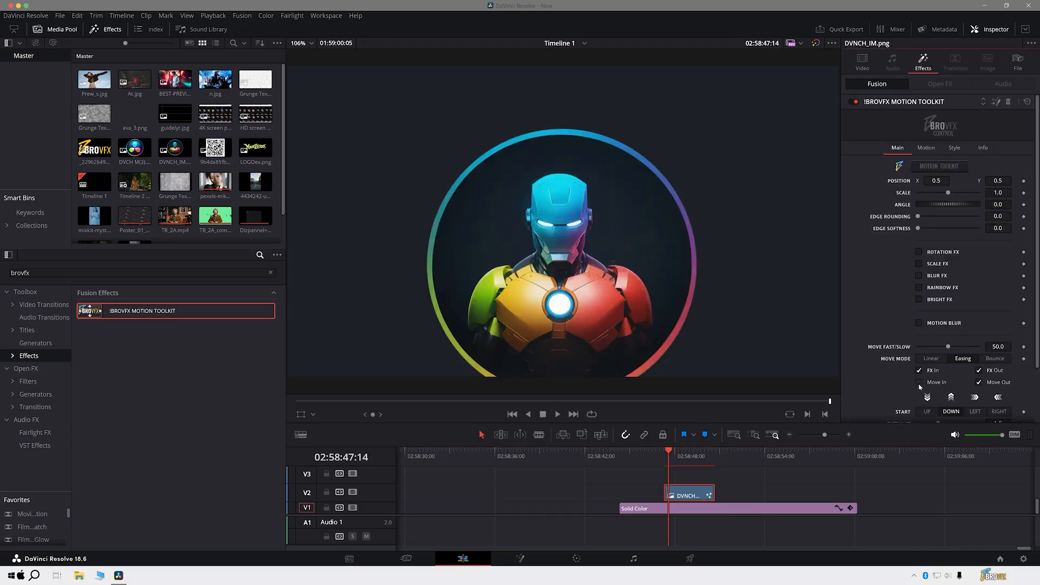
- Preview the DVNCH_IM.png animation with Move Out disabled, and restore both Move In and Move Out
left_click(919, 383)
left_click(657, 454)
key("space")
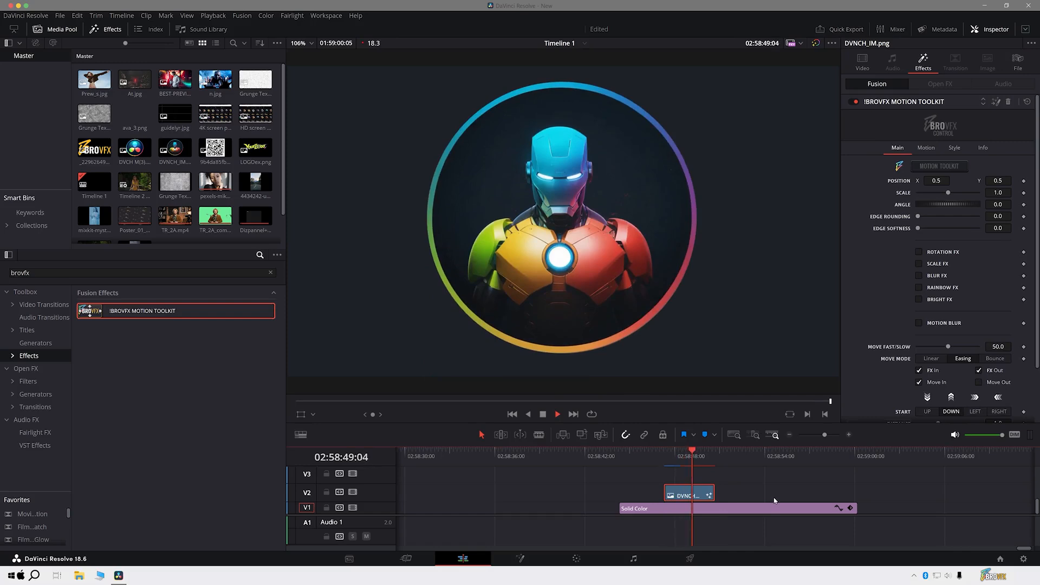
left_click(664, 455)
left_click(926, 380)
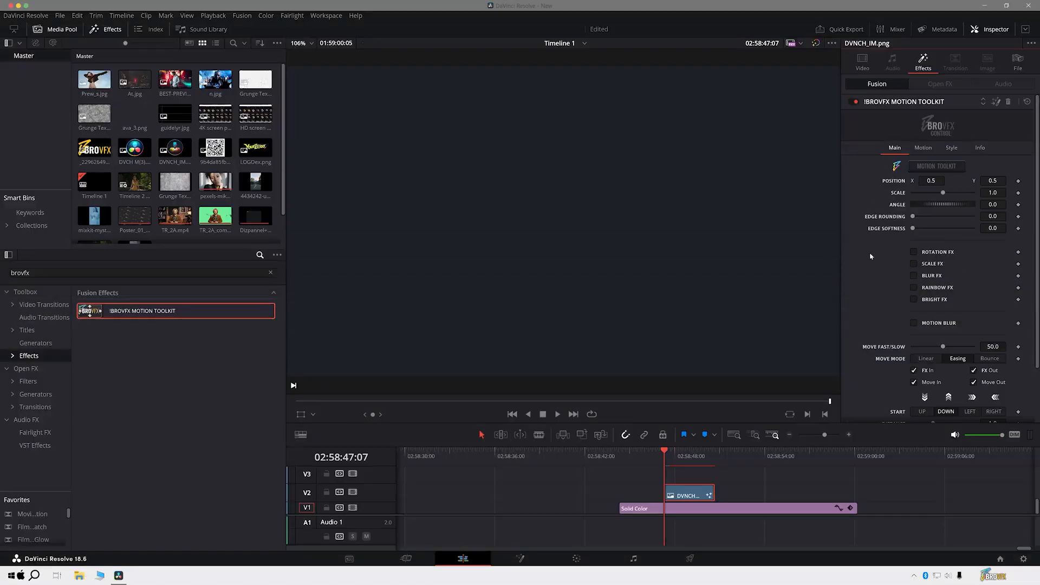
- Reposition the DVNCH_IM.png image to X 0.525, Y 0.539 and set its scale to 0.92
scroll(893, 248, "down", 3)
scroll(893, 248, "up", 3)
left_click(686, 456)
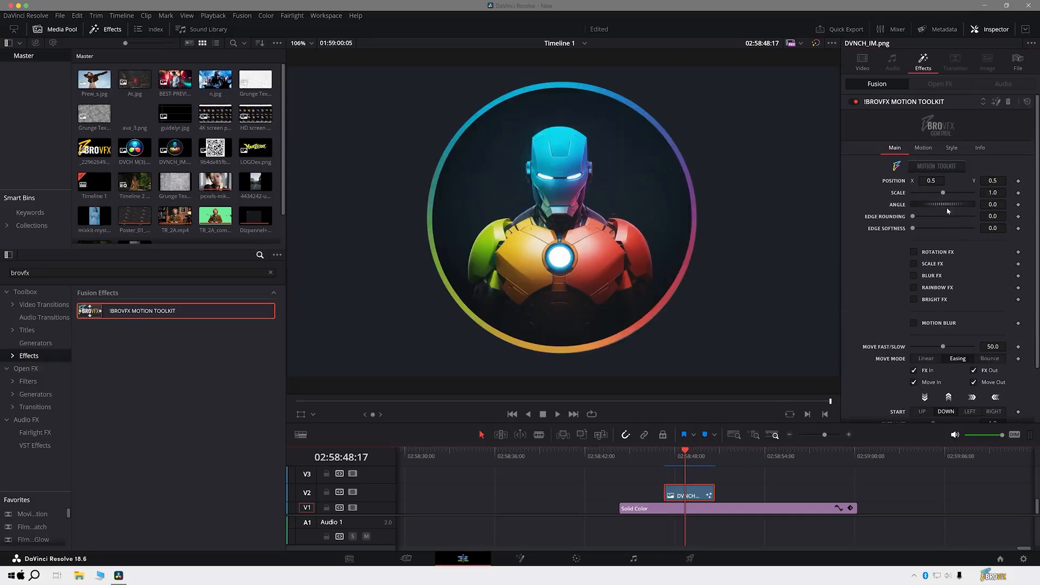
left_click_drag(932, 179, 944, 205)
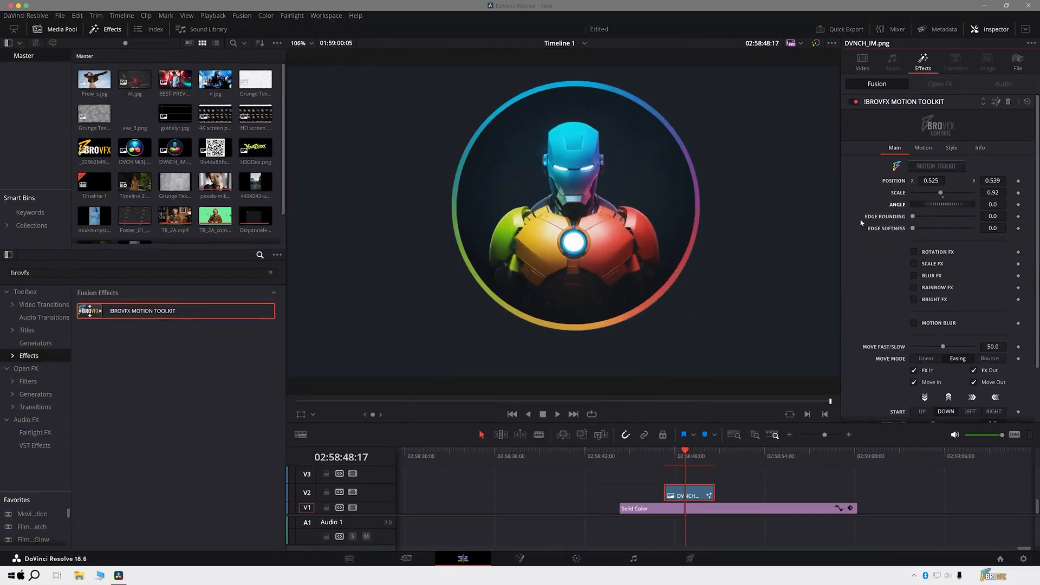
key("Left")
key("Left")
key("Left")
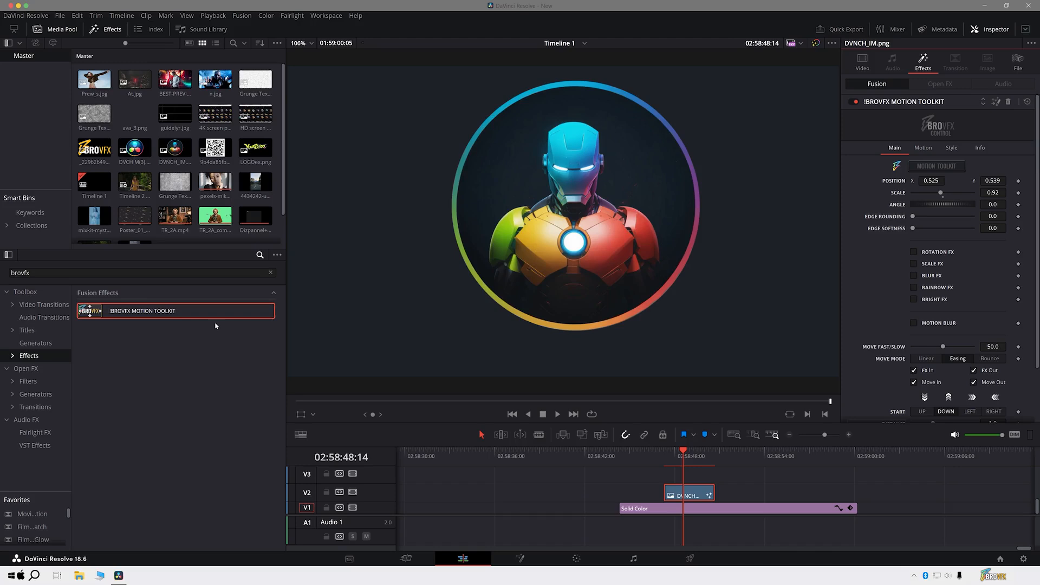
- Place BEST-PREVIEW_3.jpg on track V2 after the DVNCH_IM.png clip and apply the !BROVFX MOTION TOOLKIT effect to it
left_click_drag(174, 80, 763, 492)
left_click(741, 456)
left_click_drag(164, 321, 750, 498)
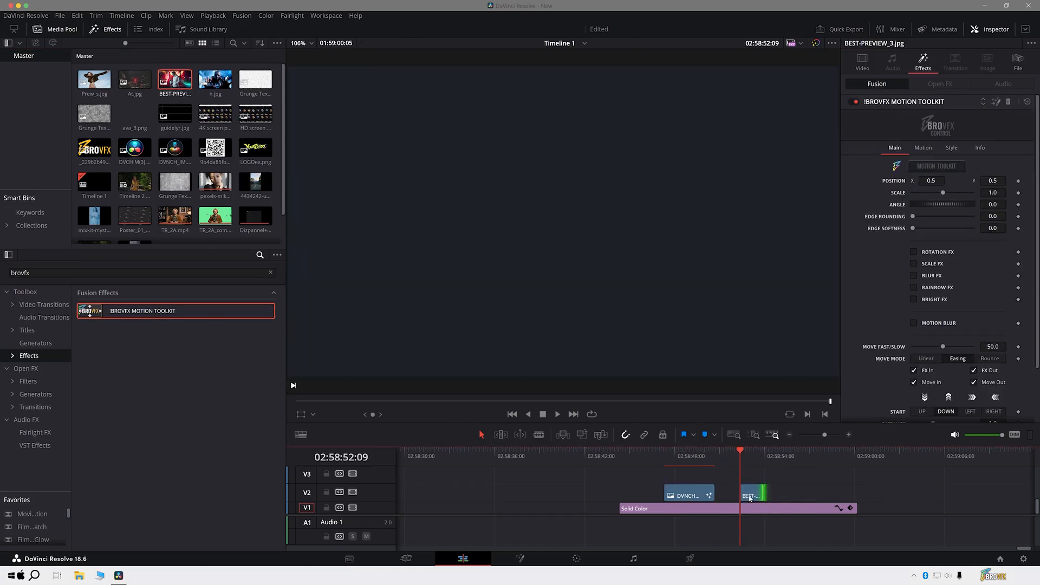
- Set the BEST-PREVIEW_3.jpg clip's scale to 0.48 and its edge rounding to 1.0
left_click(749, 451)
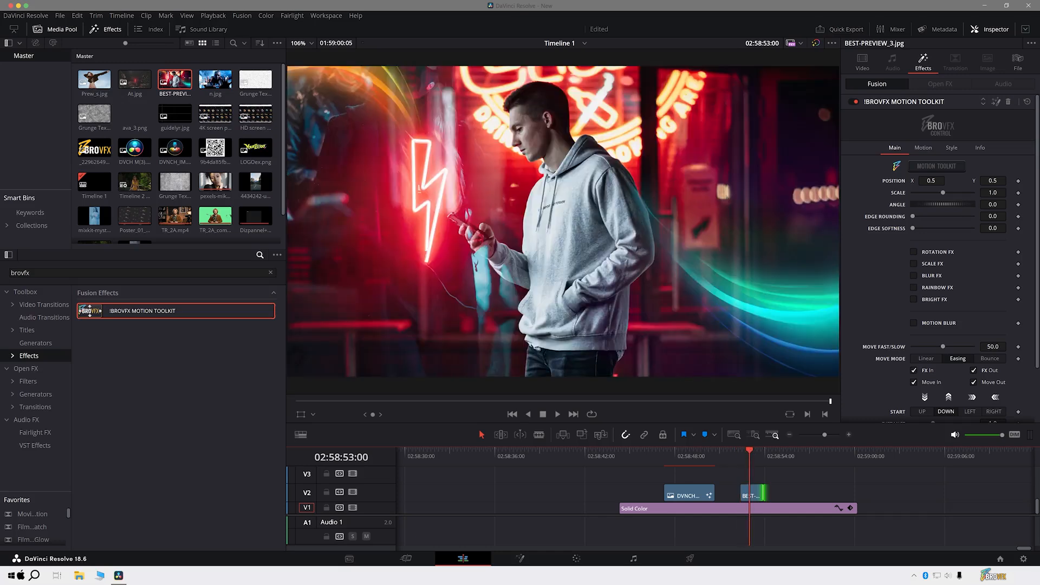
left_click_drag(943, 195, 905, 243)
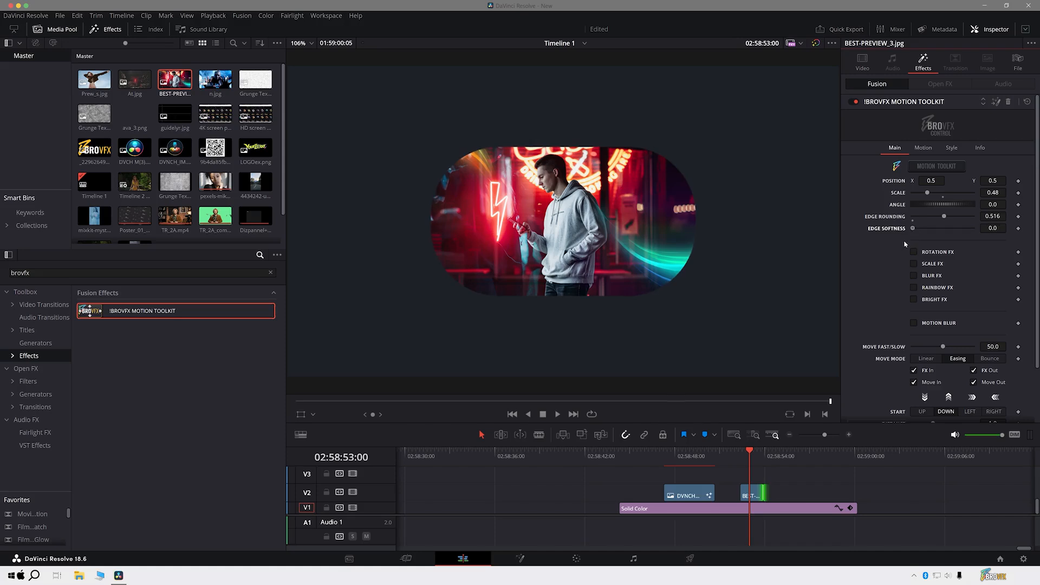
left_click_drag(957, 219, 1001, 222)
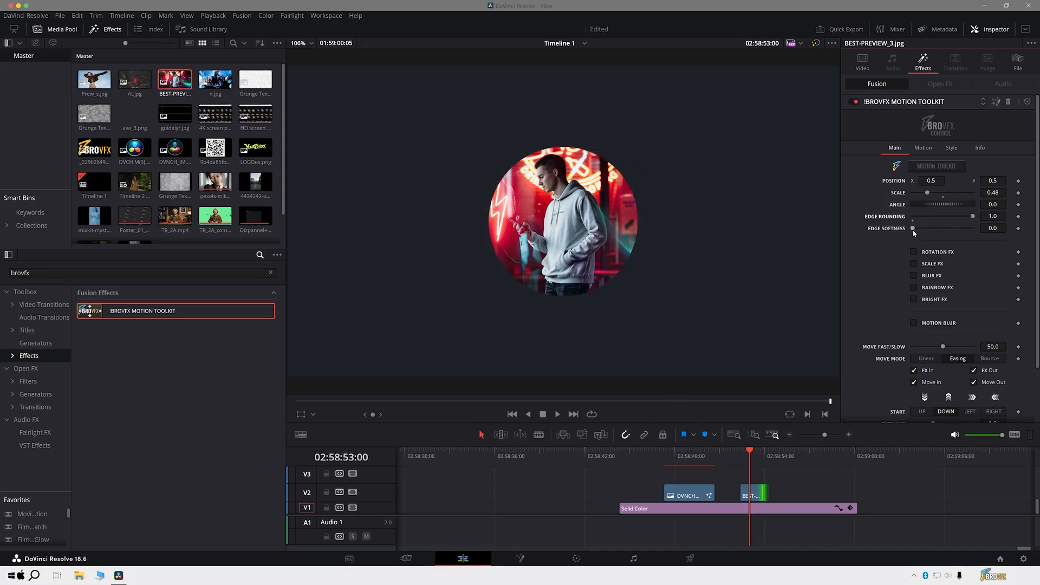
- Enable Rotation, Scale, Blur, Rainbow and Bright FX on the DVNCH_IM.png clip and play its animation
left_click(690, 496)
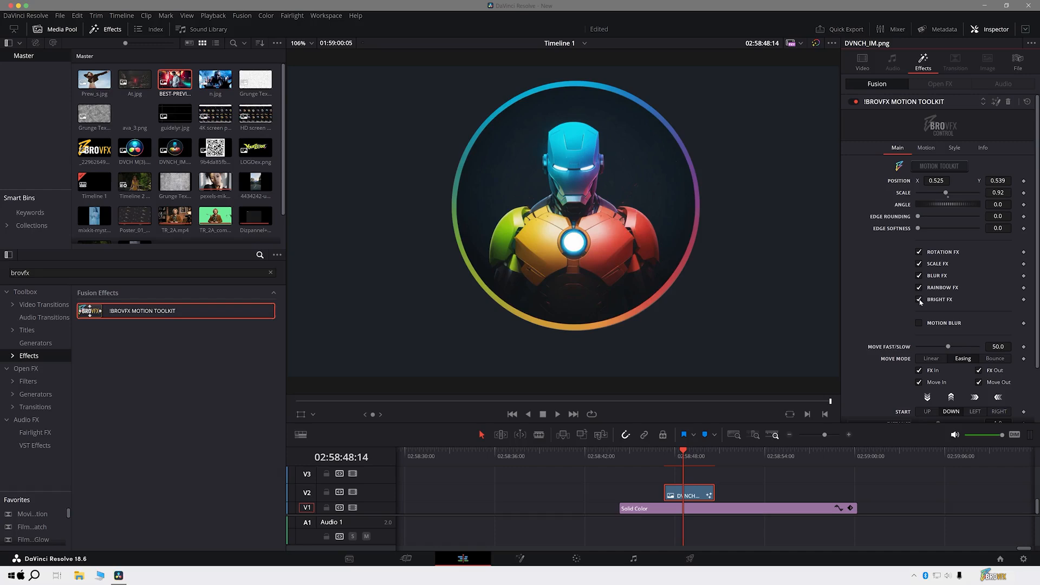
left_click(665, 457)
key("space")
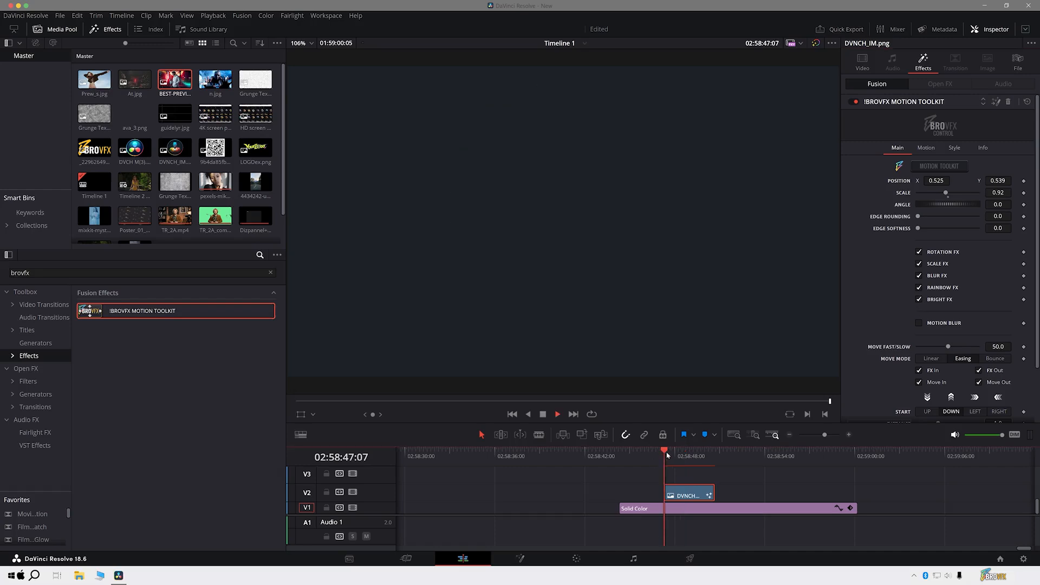
key("space")
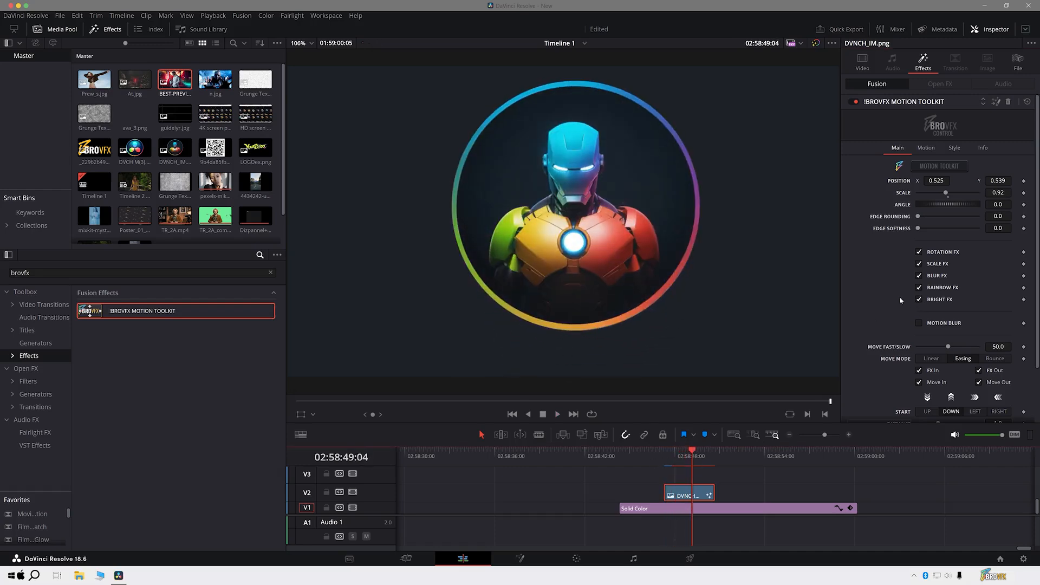
- Disable Rainbow FX and enable Motion Blur on the DVNCH_IM.png clip, playing the animation to compare
left_click(666, 456)
key("space")
left_click(665, 456)
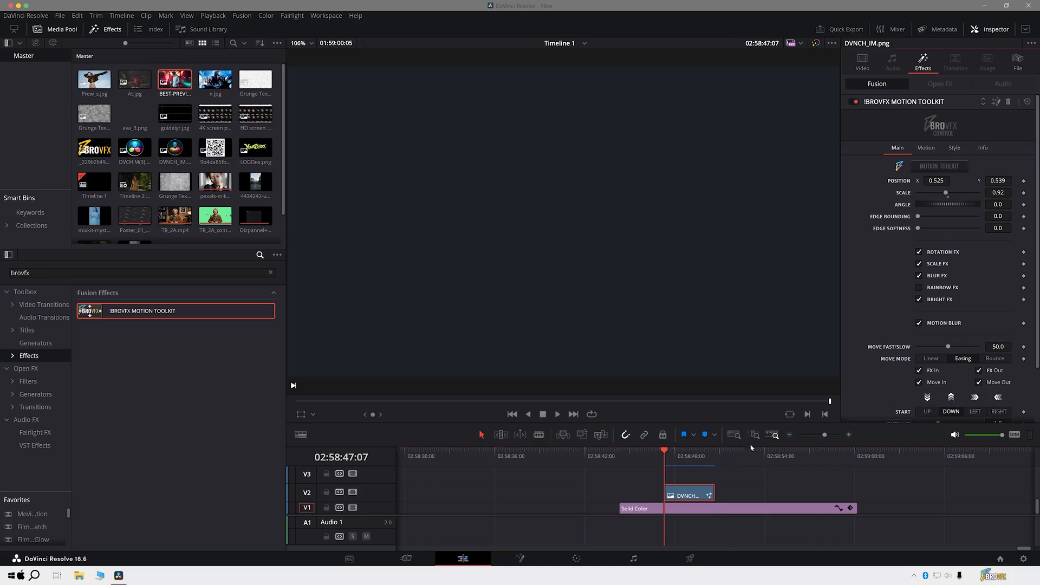
key("space")
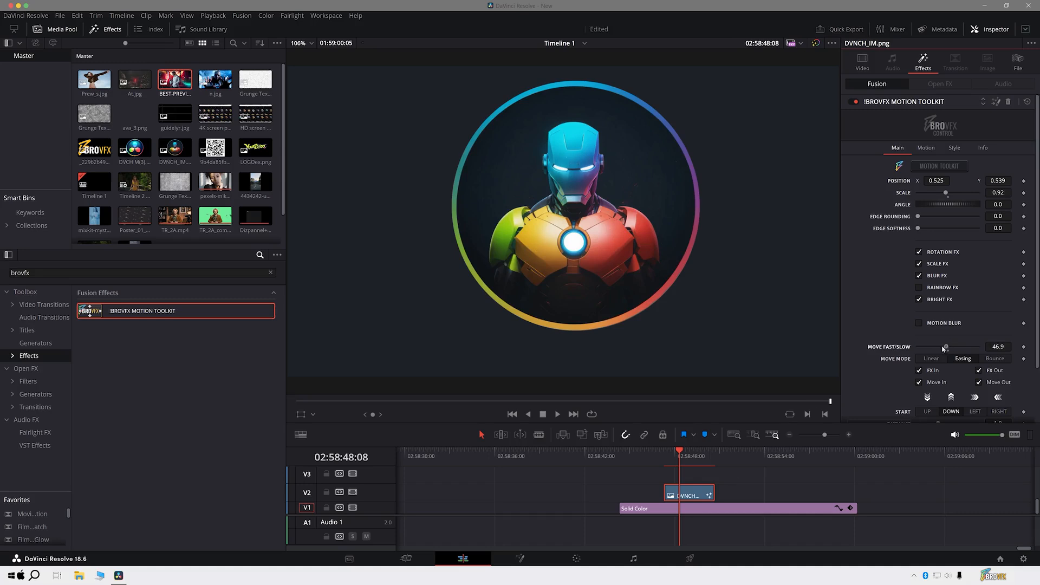
- Set Move Fast/Slow to 84.9 with Motion Blur off and play the DVNCH_IM.png animation
left_click_drag(927, 350, 928, 353)
mouse_move(668, 458)
left_mouse_down()
mouse_move(679, 457)
mouse_move(666, 455)
left_mouse_up()
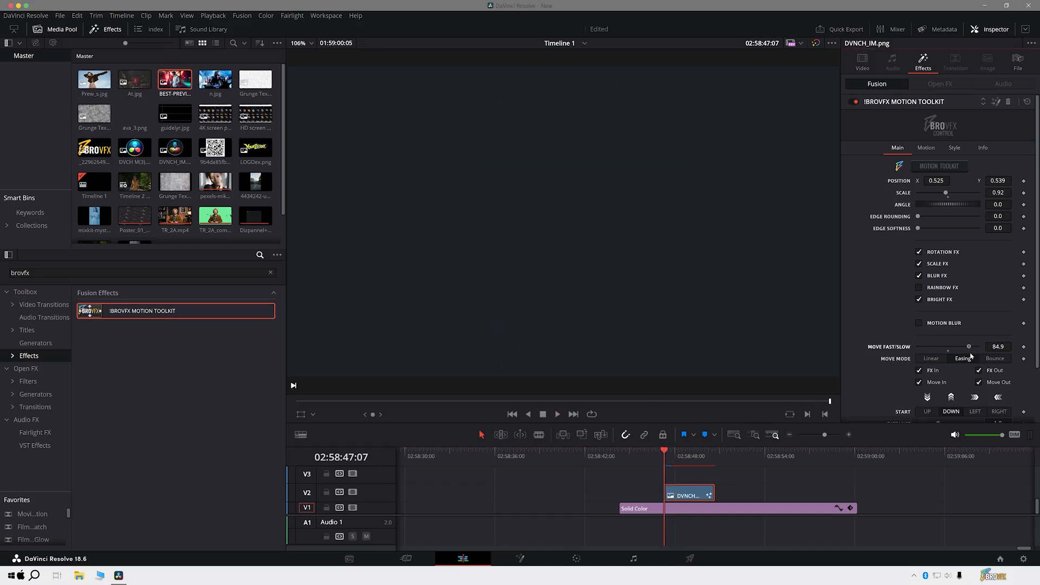
key("space")
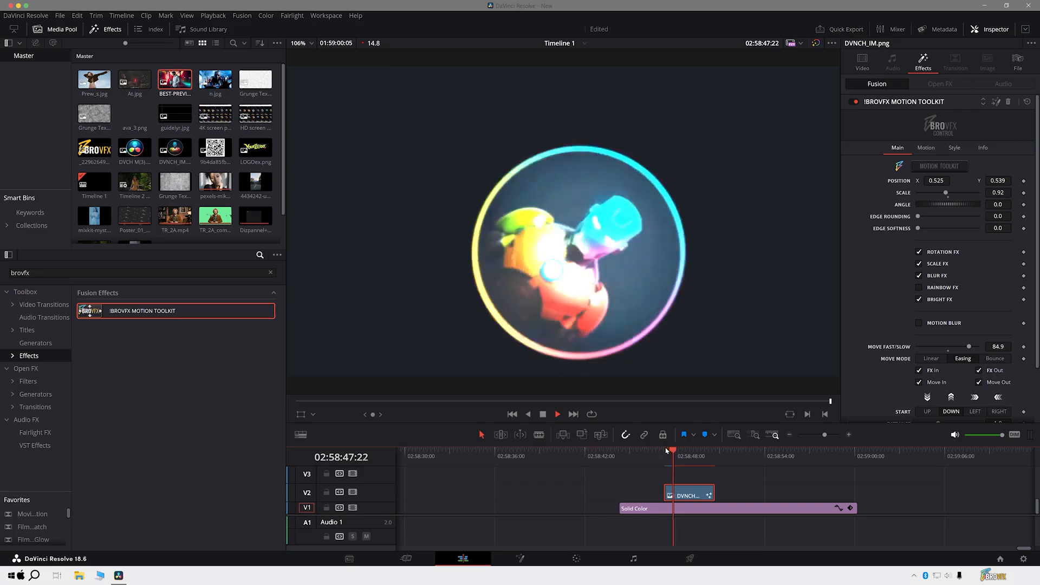
key("space")
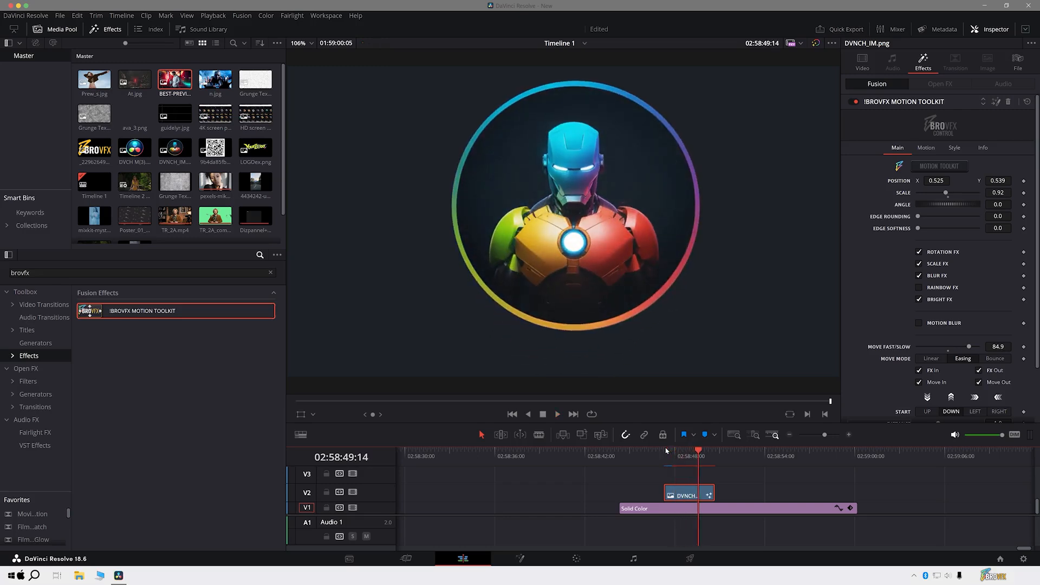
- Reduce the DVNCH_IM.png clip's scale to 0.83
left_click_drag(946, 195, 942, 194)
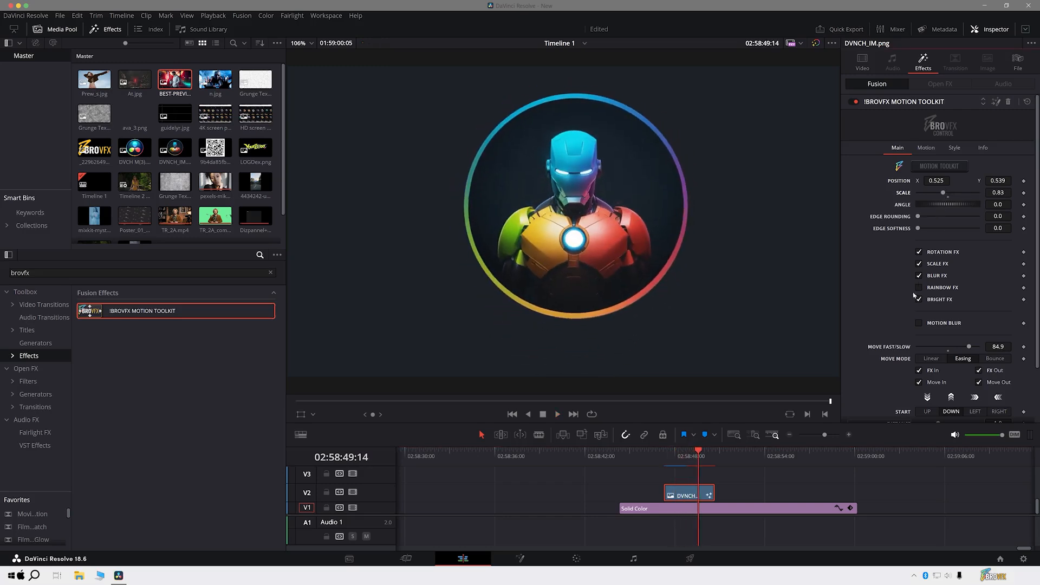
- Preview the clip's movement in Linear move mode with all FX options off and Move Fast/Slow at 50
scroll(871, 360, "down", 3)
scroll(870, 359, "down", 1)
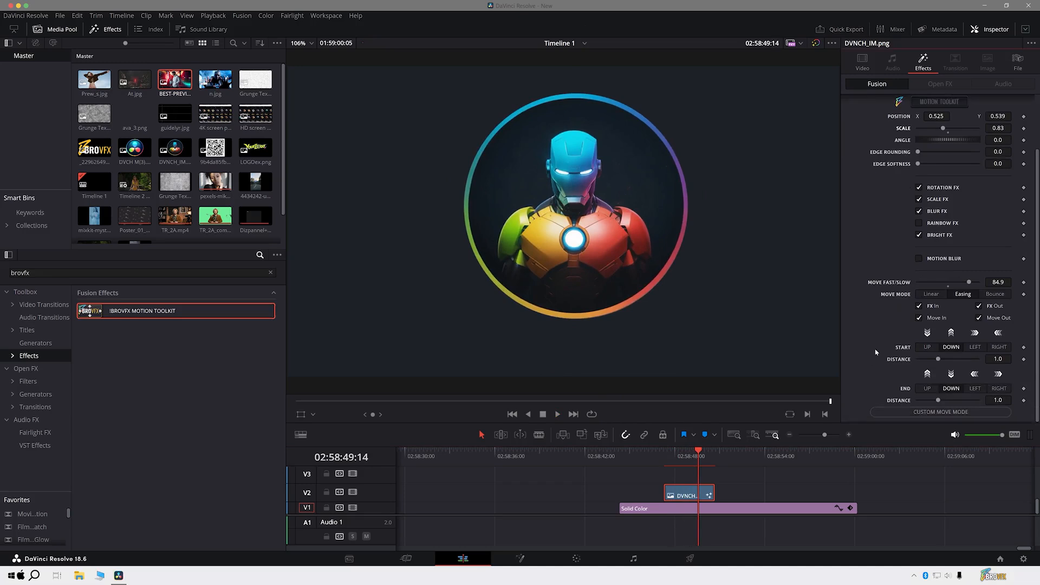
left_click(929, 294)
left_click(668, 457)
key("space")
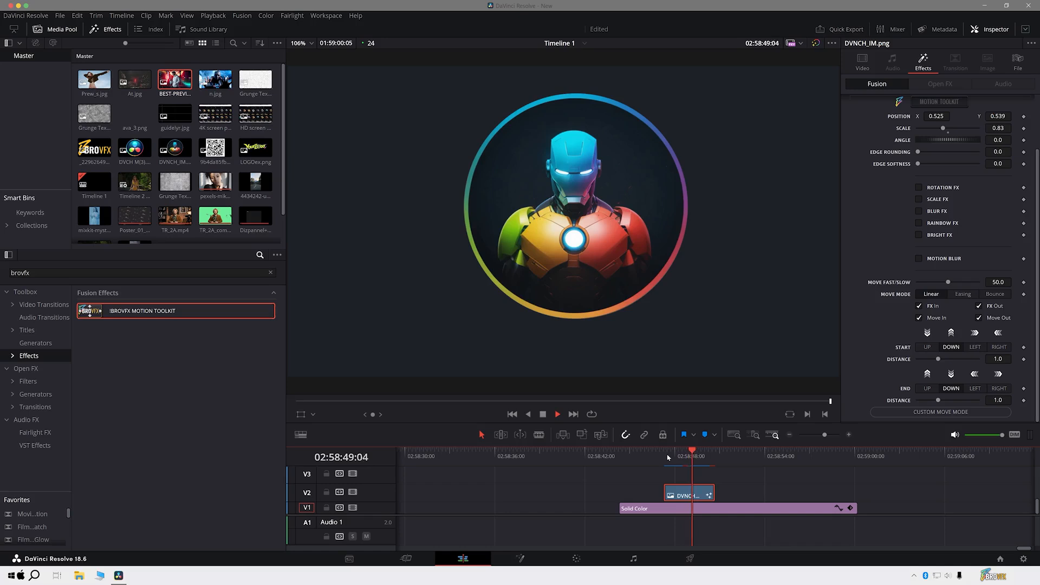
- Switch the move mode to Easing and play the animation from the clip's start
left_click(668, 458)
left_click(963, 294)
key("space")
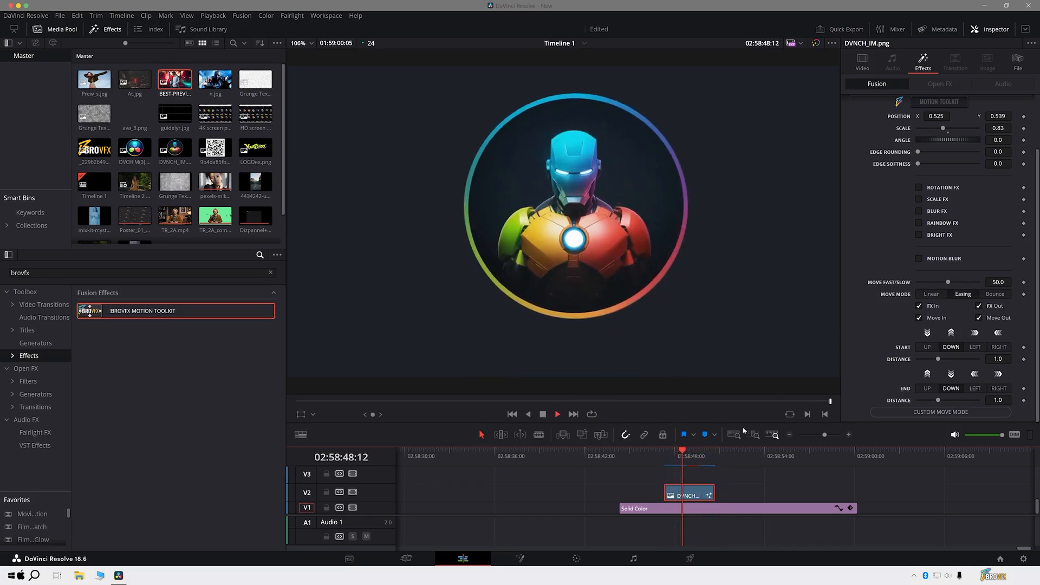
- Switch the move mode to Bounce and preview the DVNCH_IM.png clip's movement
left_click(994, 293)
left_click(668, 460)
key("space")
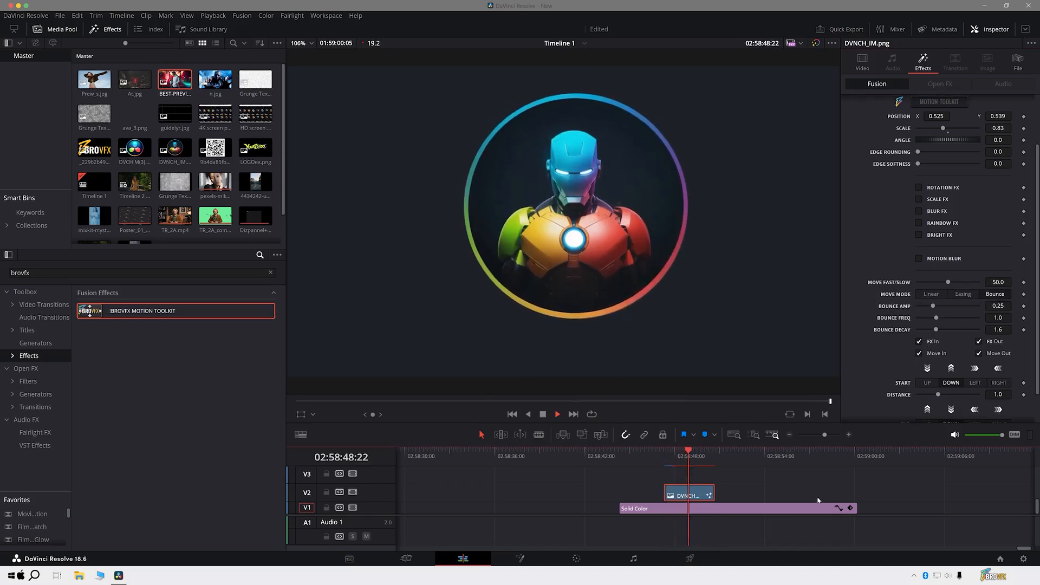
left_click(662, 459)
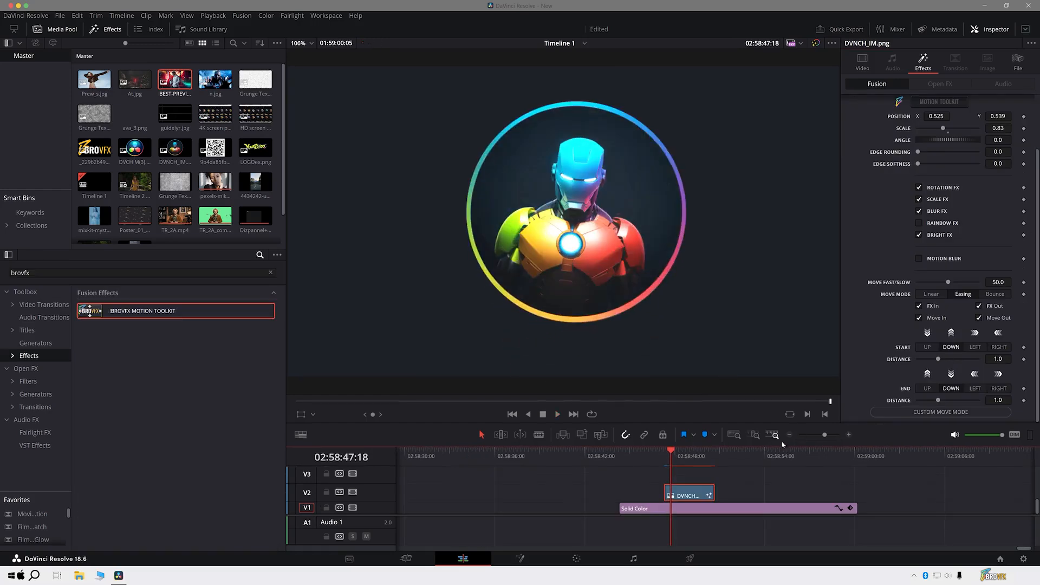
- Play the Easing animation with Rotation, Scale, Blur and Bright FX on, and replay it with FX In disabled
left_click_drag(671, 452, 663, 453)
key("space")
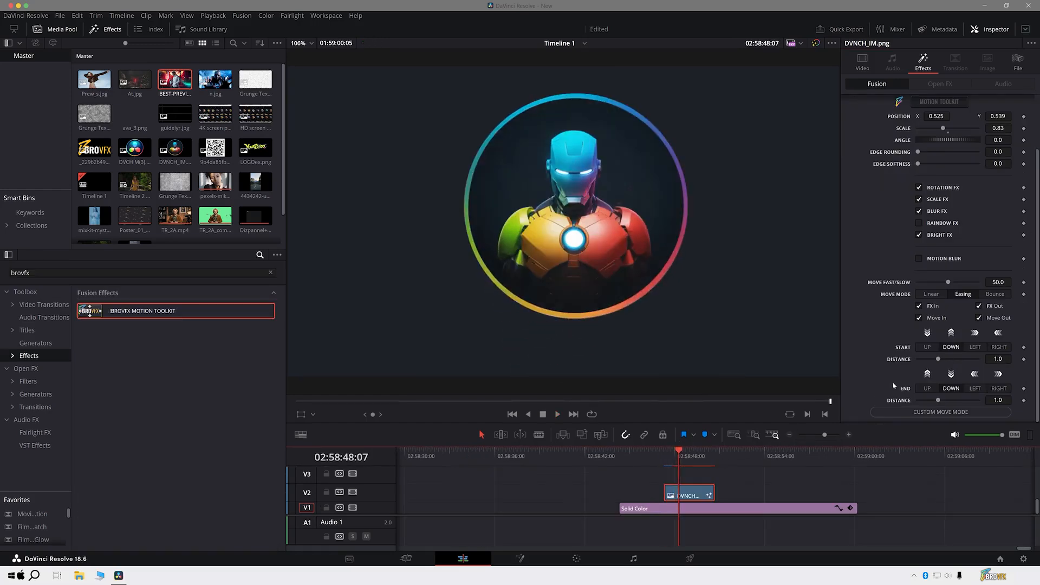
left_click(664, 456)
key("space")
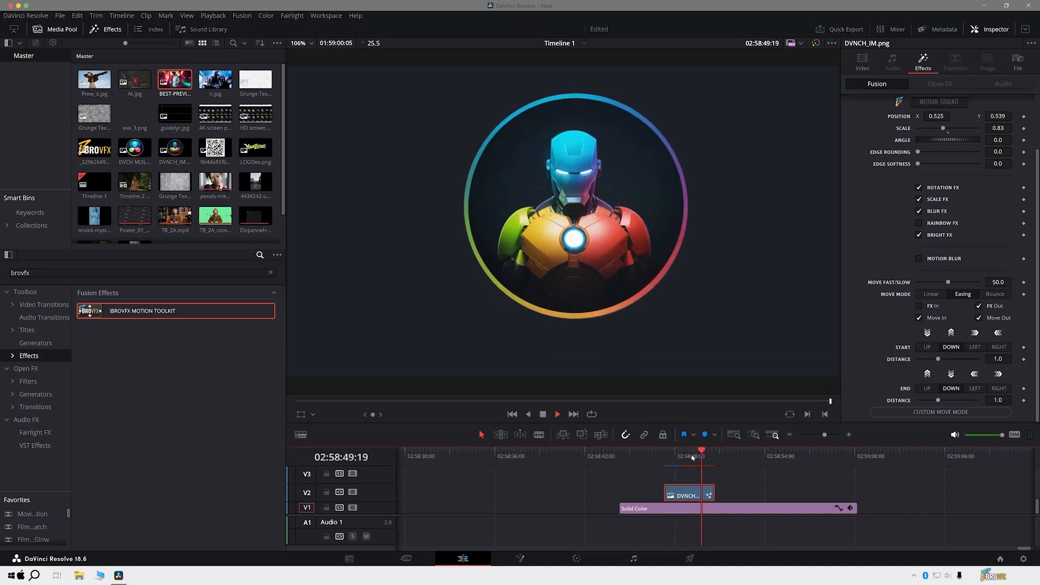
- Re-enable FX In, disable FX Out and play the clip's animation from its start
left_click(664, 456)
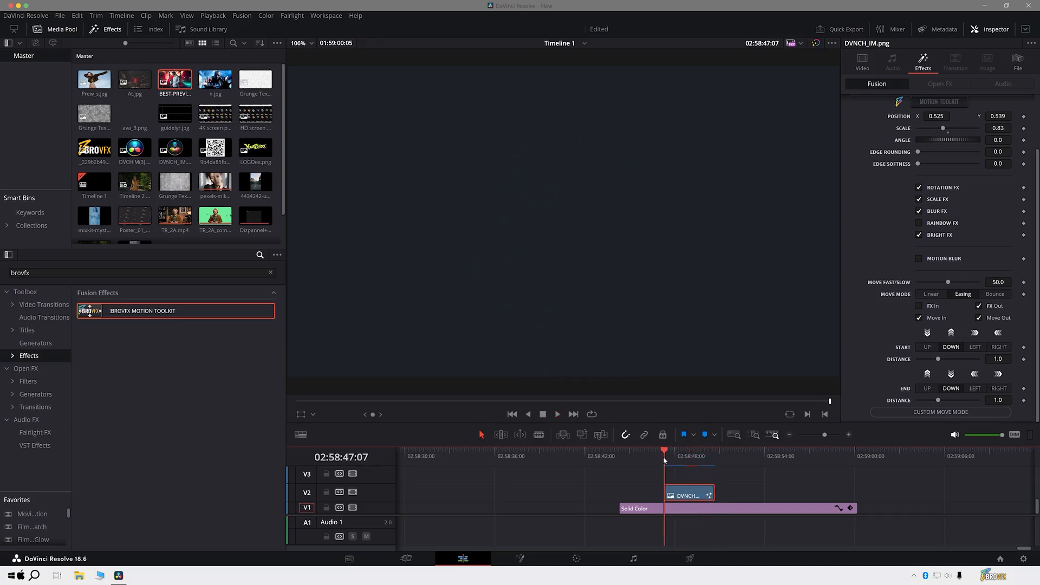
key("space")
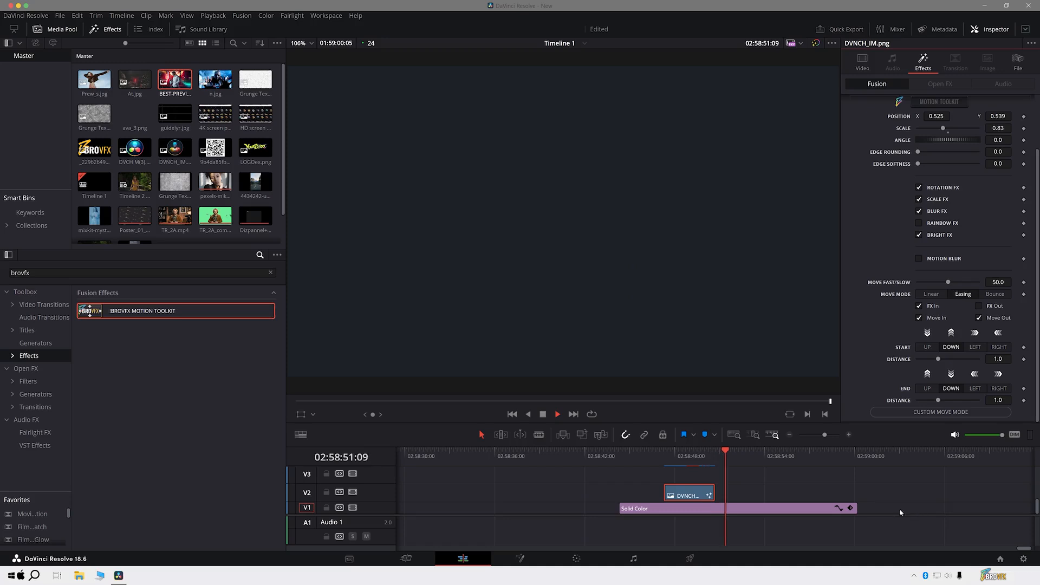
- Set the movement's start direction to Right and its end direction to Up, and play the result
left_click(664, 457)
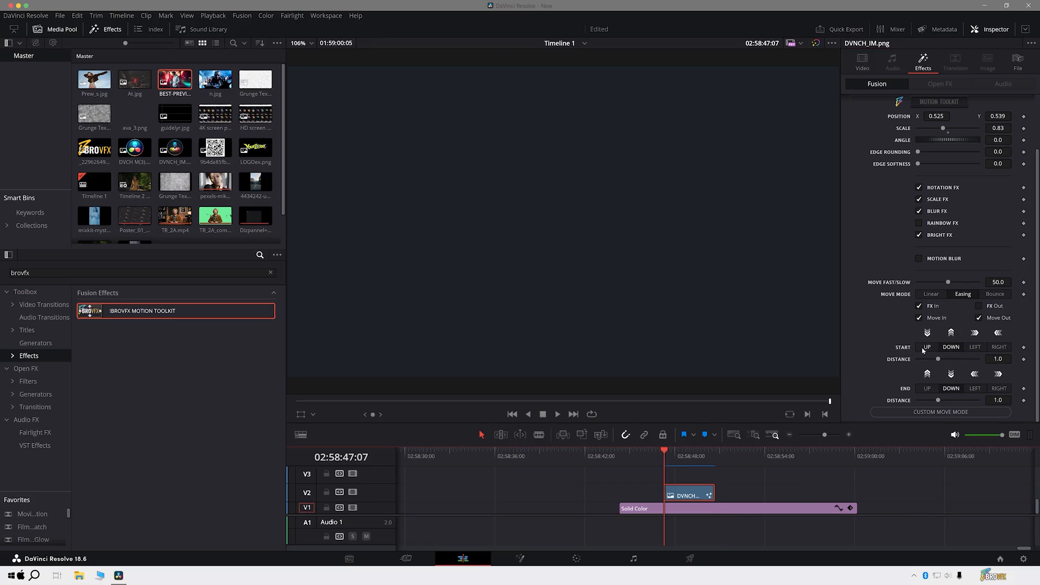
left_click(1000, 347)
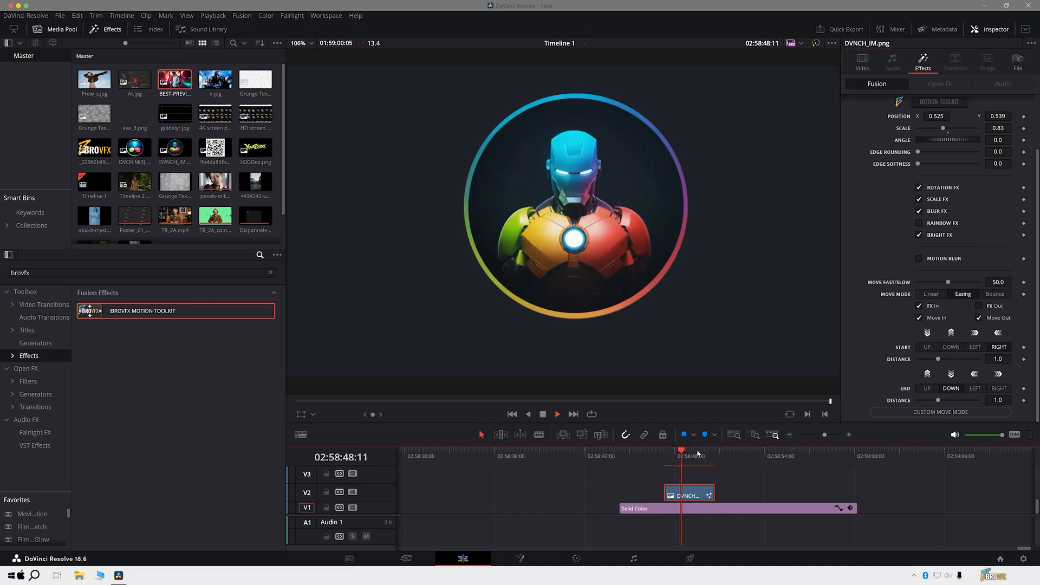
left_click(668, 453)
key("space")
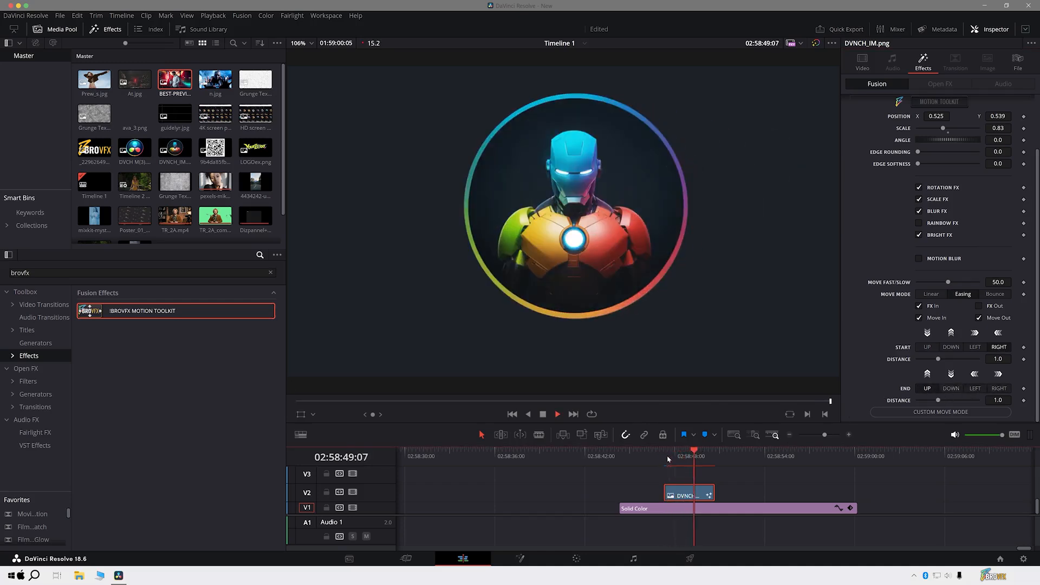
key("space")
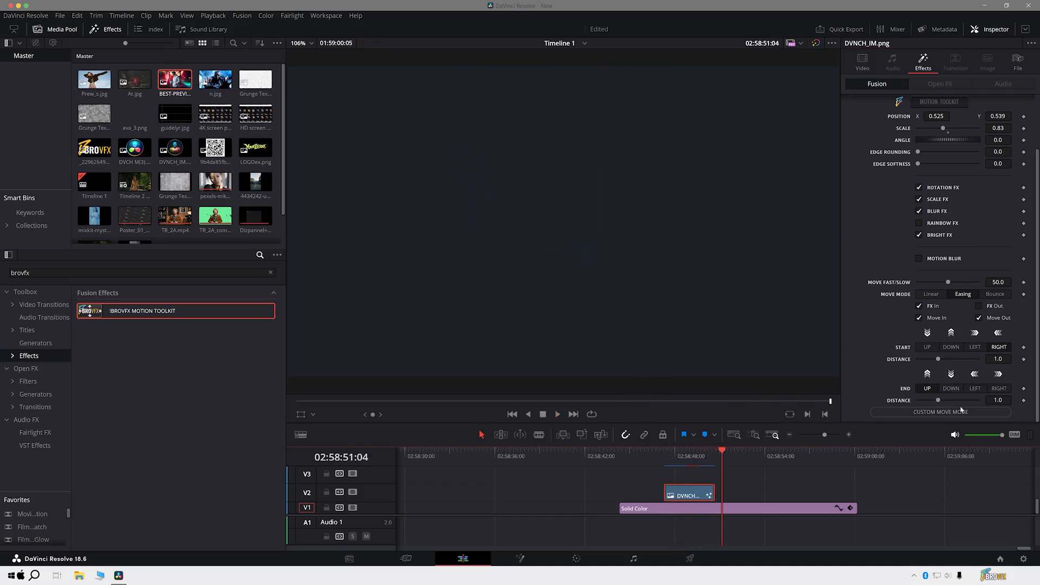
- Switch the movement to custom mode, activate the Fusion overlay and move the image to about X 0.773, Y 0.626
left_click(936, 411)
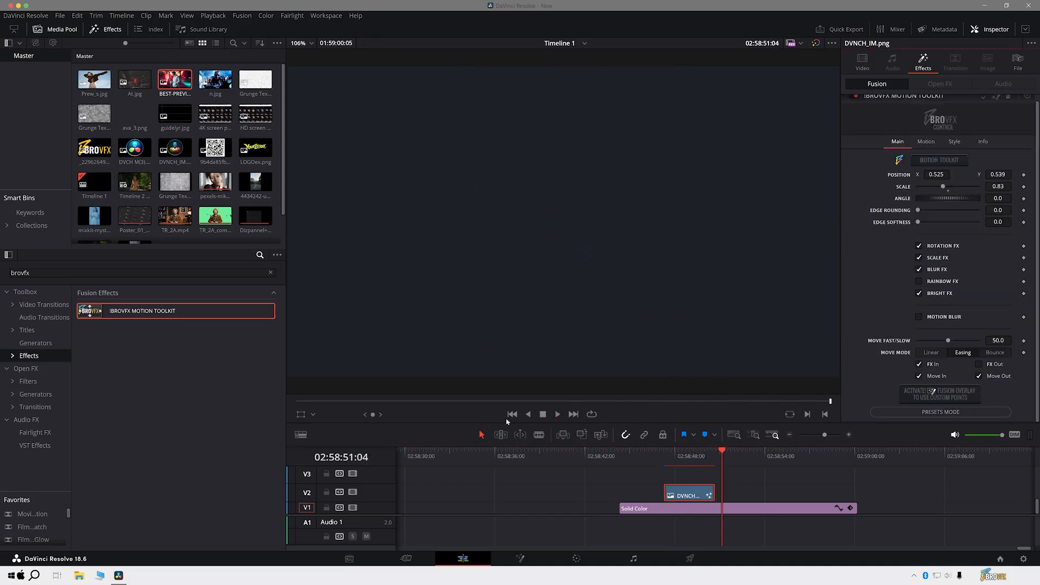
left_click(313, 414)
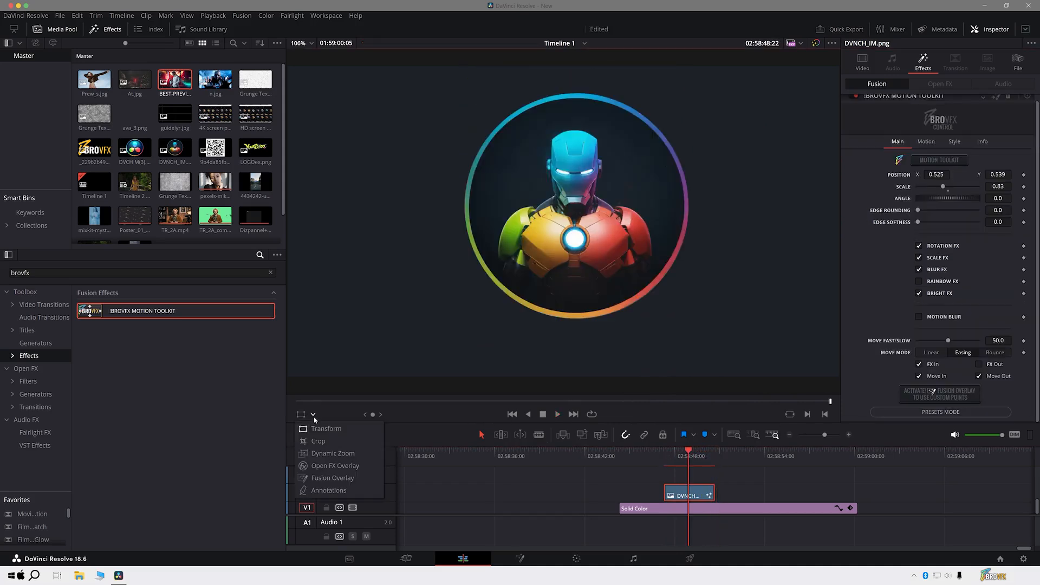
left_click(332, 478)
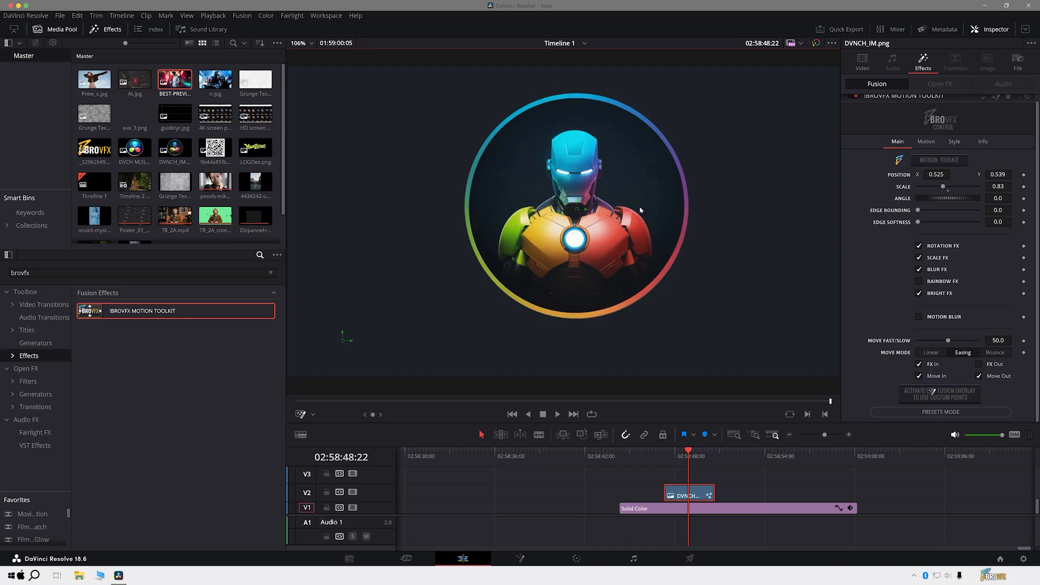
left_click_drag(577, 211, 714, 185)
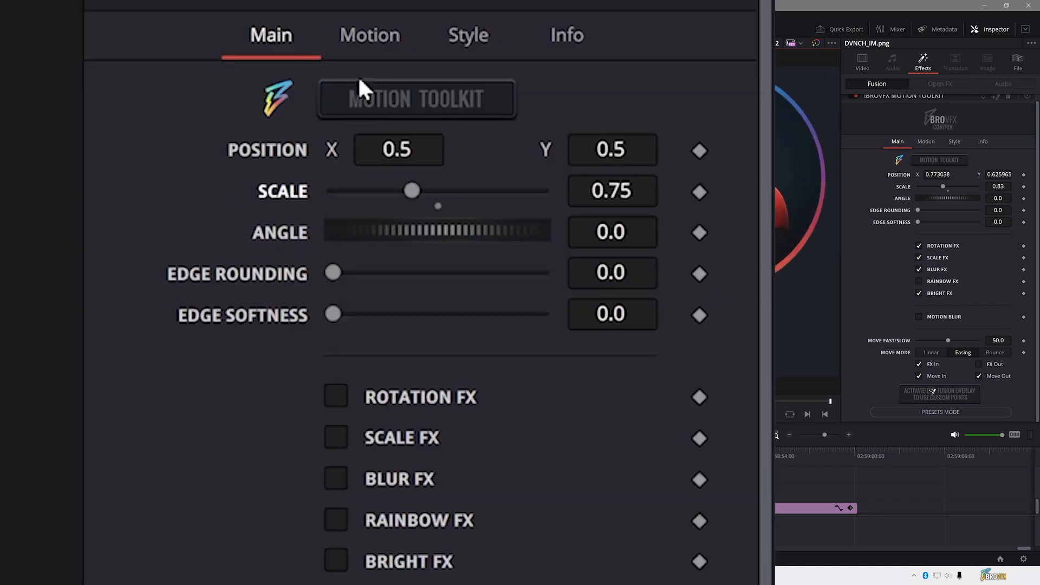
- Turn on the Rotation, Stop Motion, Jelly Wobble, Waves and Wiggle motion effects and look over their settings
left_click(371, 42)
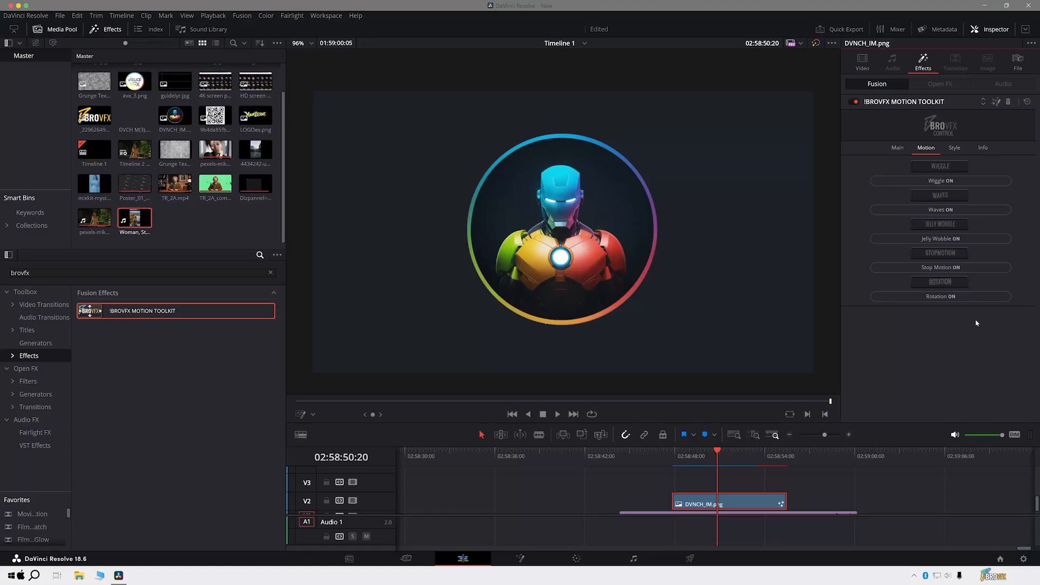
left_click(975, 296)
left_click(975, 266)
left_click(975, 239)
left_click(975, 210)
left_click(975, 180)
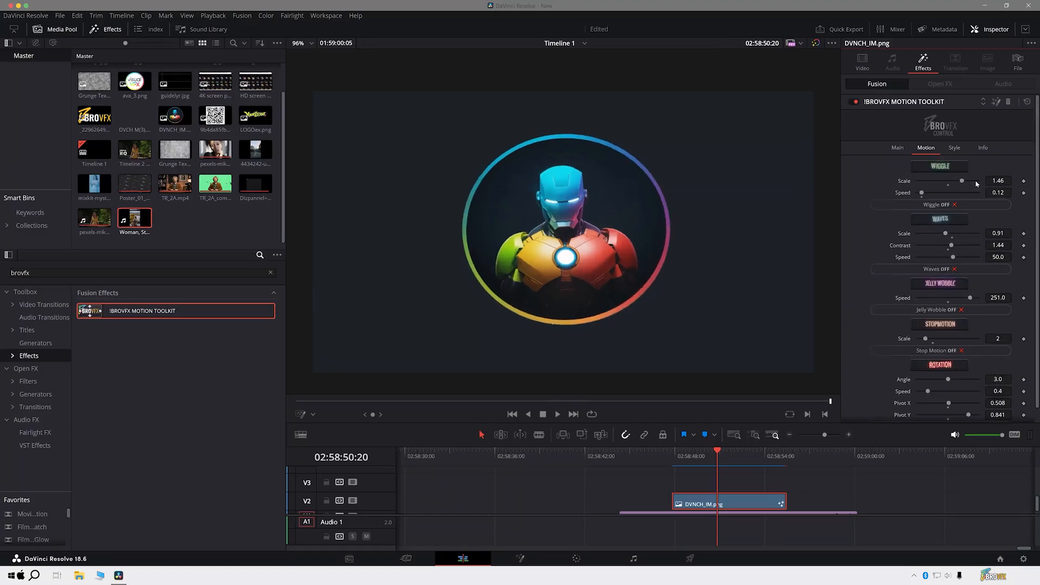
scroll(1031, 218, "down", 1)
scroll(1031, 219, "up", 1)
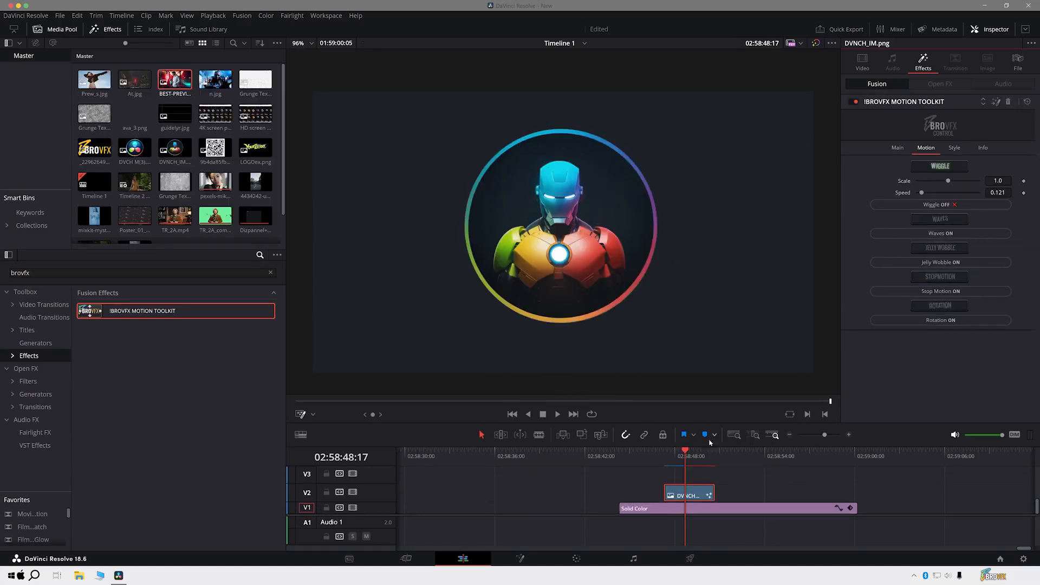
- Play the DVNCH_IM.png clip from near its start to preview the Wiggle motion alone
left_click(665, 460)
key("space")
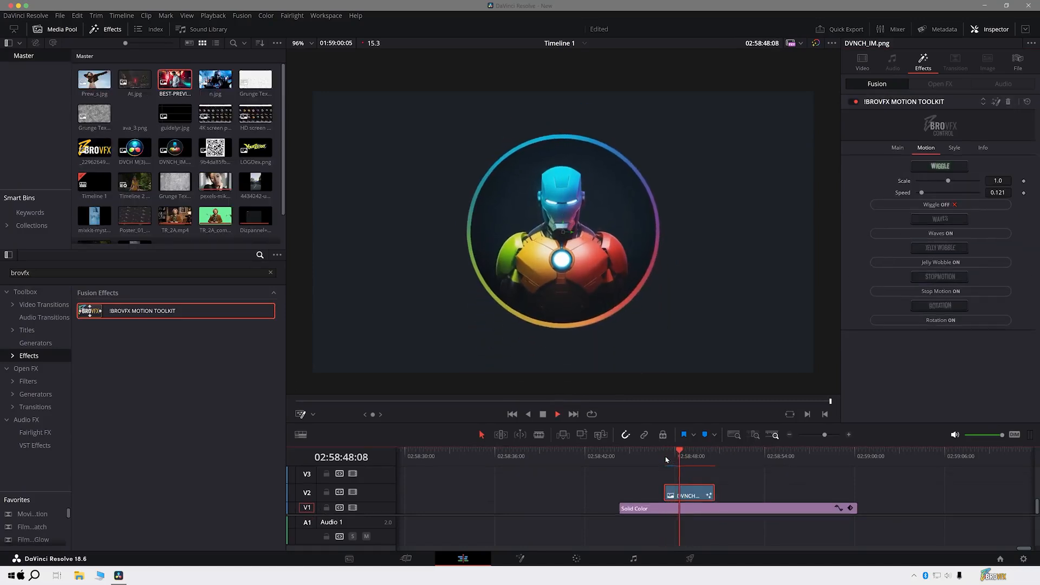
key("space")
left_click(676, 464)
key("space")
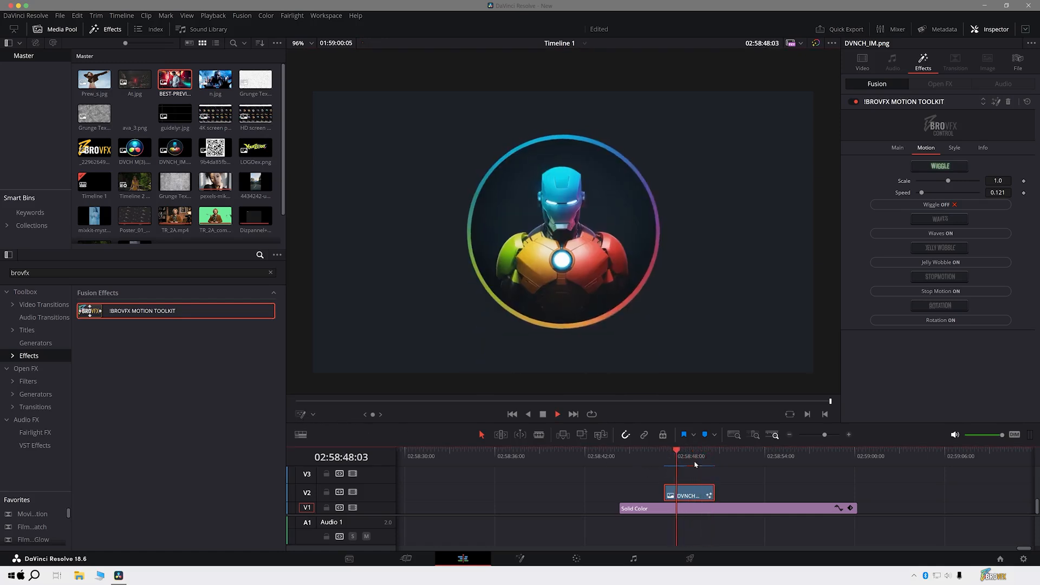
key("space")
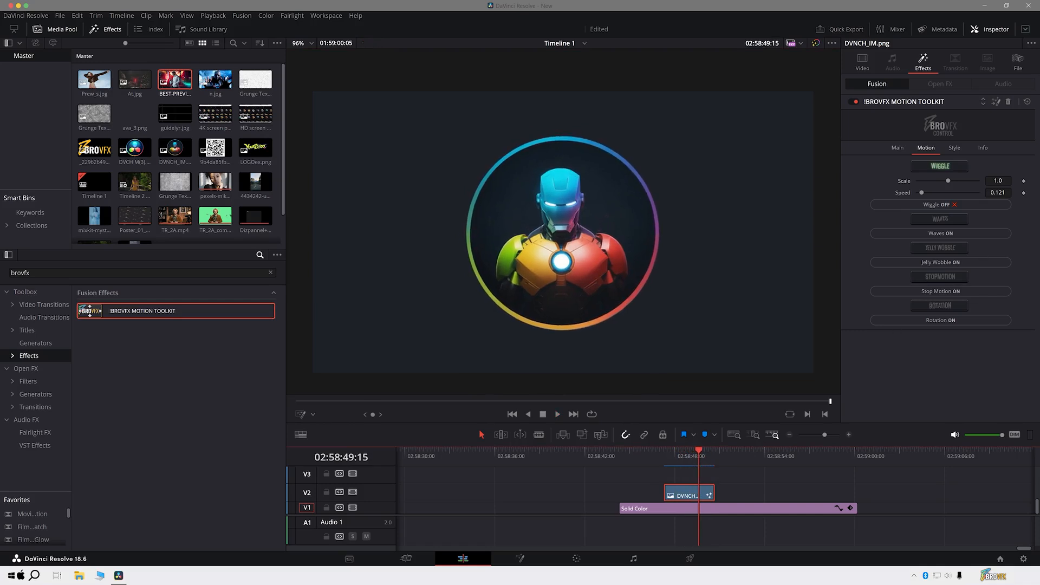
- Set the Wiggle speed to 0.78, preview it and extend the end of the DVNCH_IM.png clip
left_click_drag(919, 198, 942, 197)
left_click(664, 457)
key("space")
left_click_drag(712, 492, 752, 491)
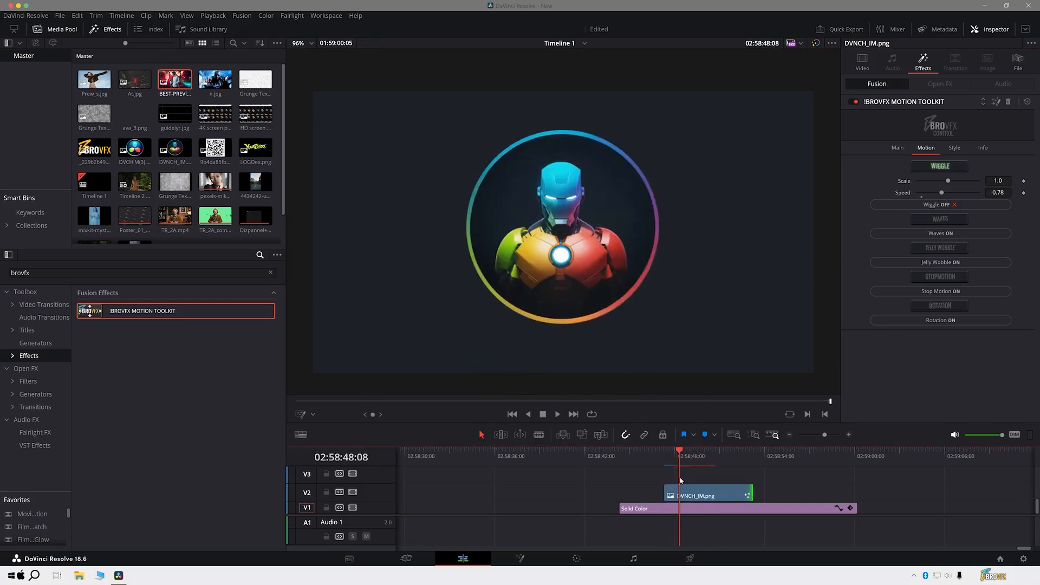
- Play the lengthened clip from its start with Wiggle scale 1.46 and speed 0.12
left_click(665, 458)
key("space")
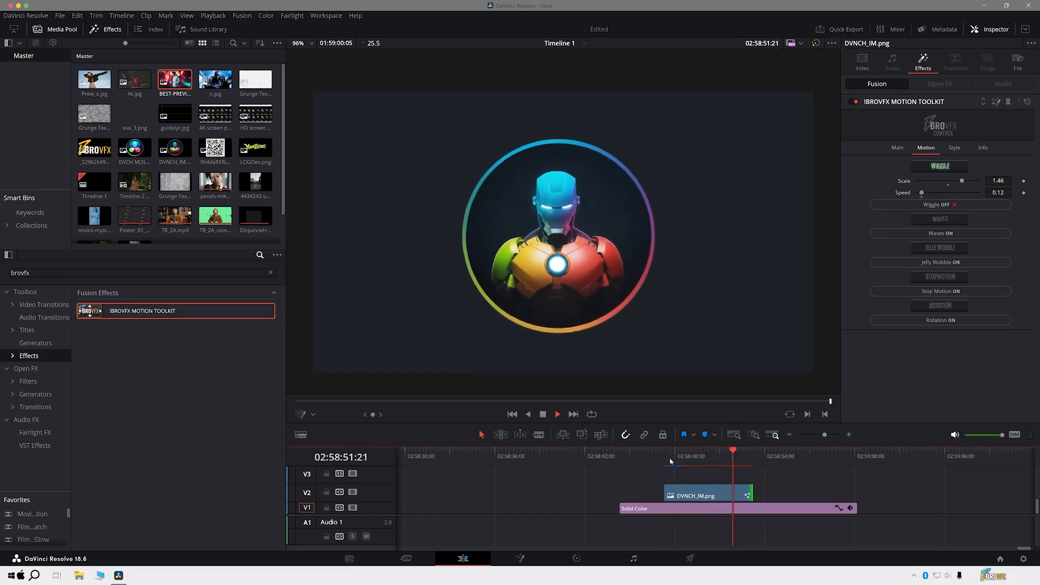
key("space")
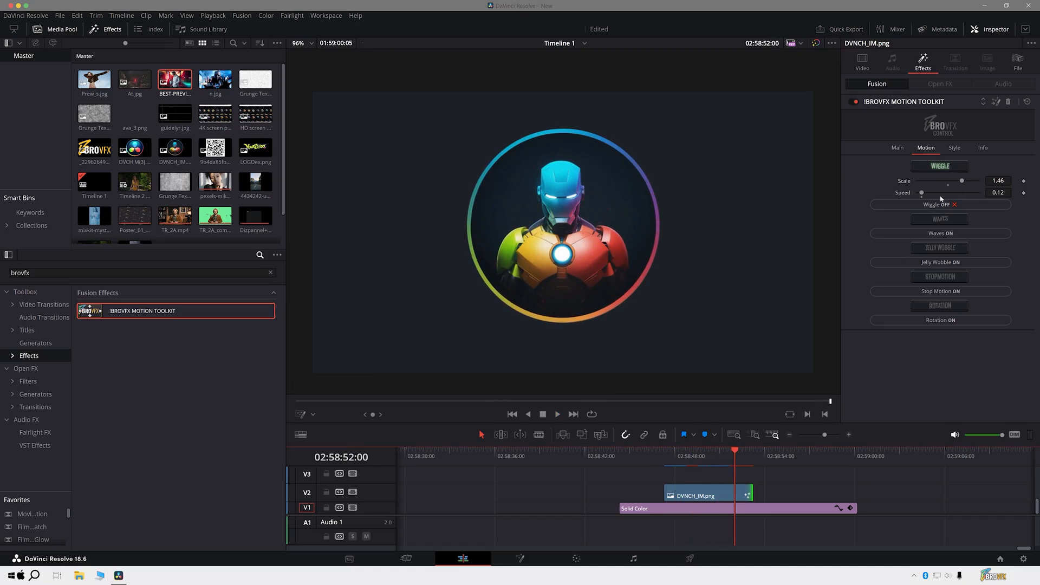
- Replace Wiggle with Waves on the clip and play it with scale 0.64, contrast 5.0 and speed 300
left_click(940, 204)
left_click(936, 210)
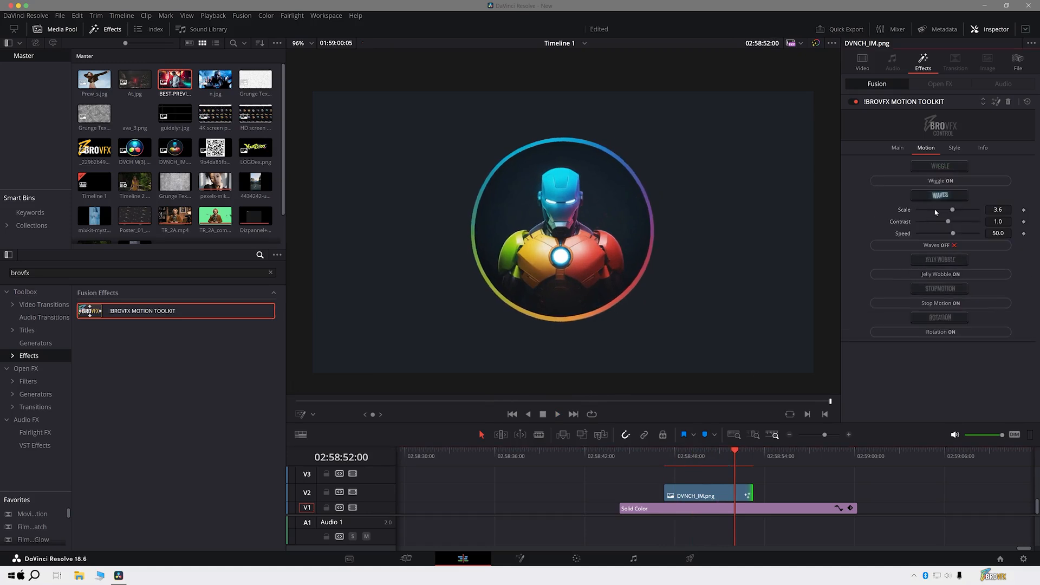
left_click(670, 459)
key("space")
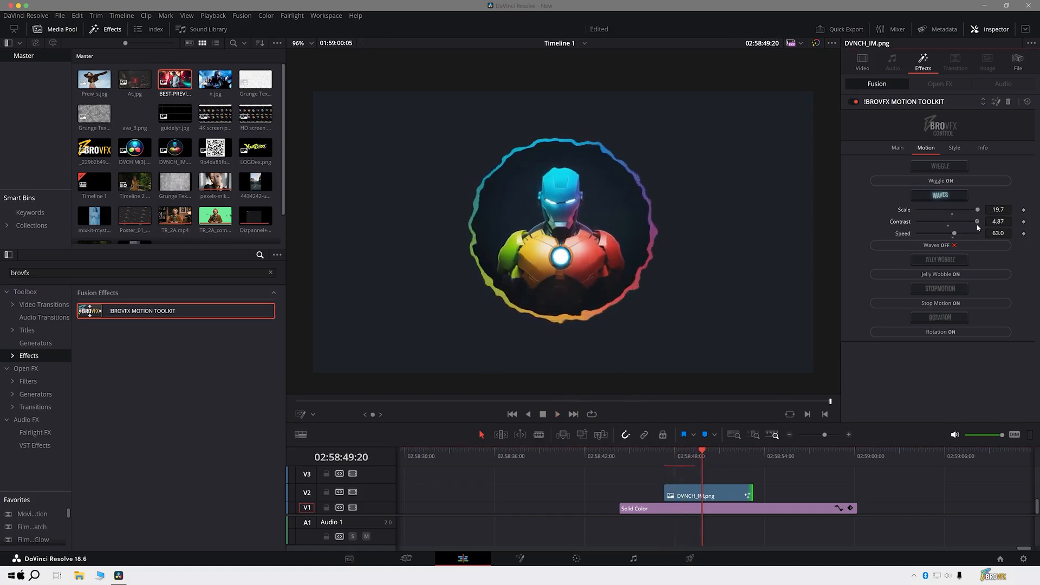
- Replay the Waves motion with scale 19.7, contrast 5.0 and speed 63
left_click(684, 458)
key("space")
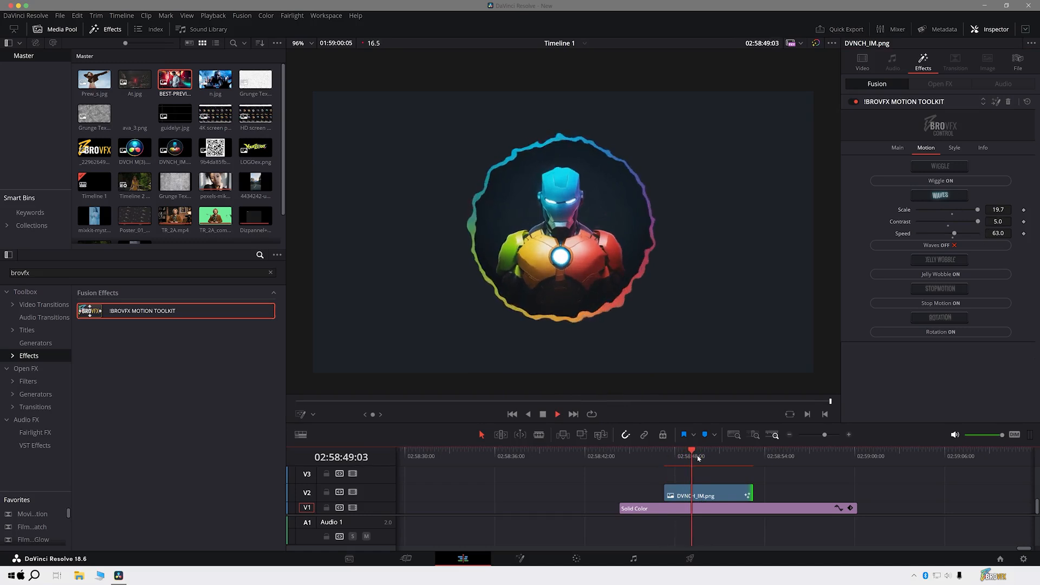
key("space")
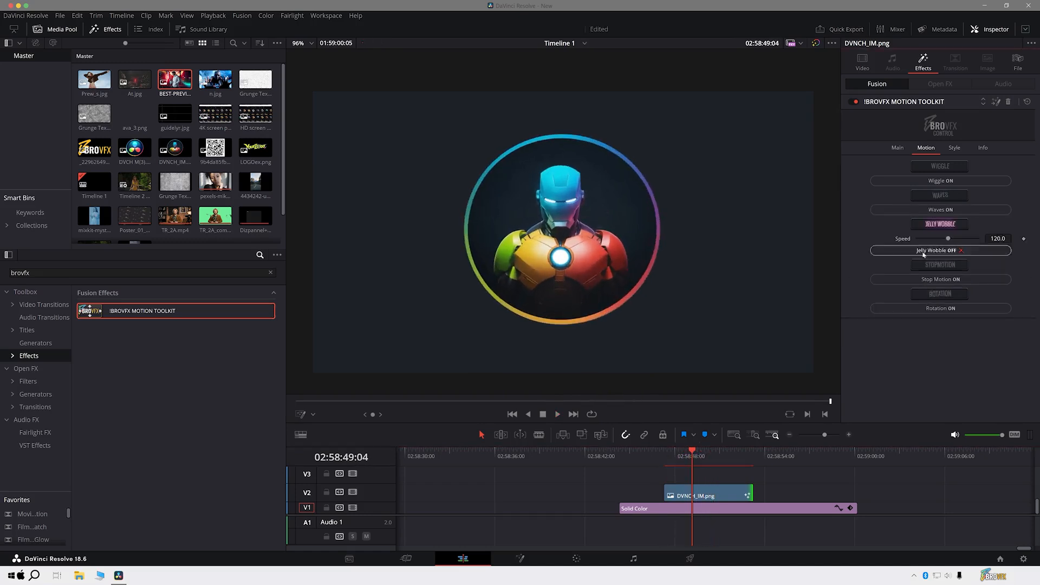
- Preview the Jelly Wobble motion on the clip, set its speed to 220 and replay the clip
left_click(674, 456)
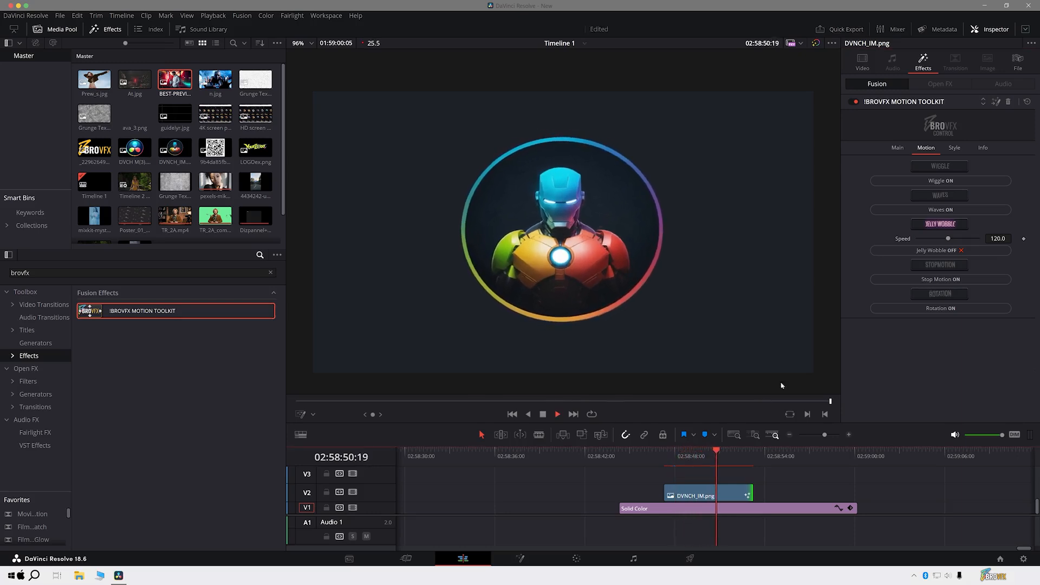
key("space")
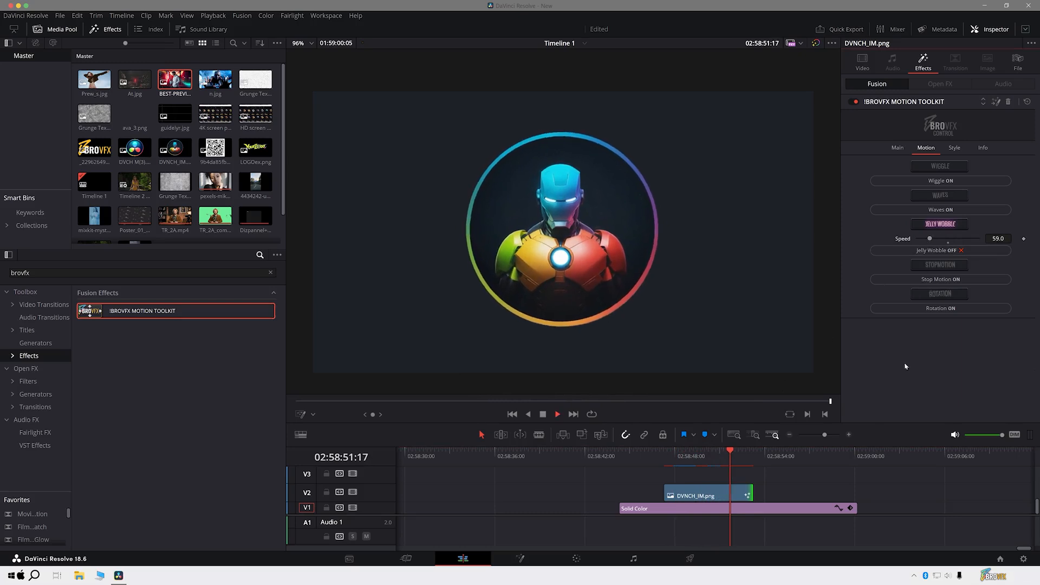
left_click_drag(930, 238, 968, 242)
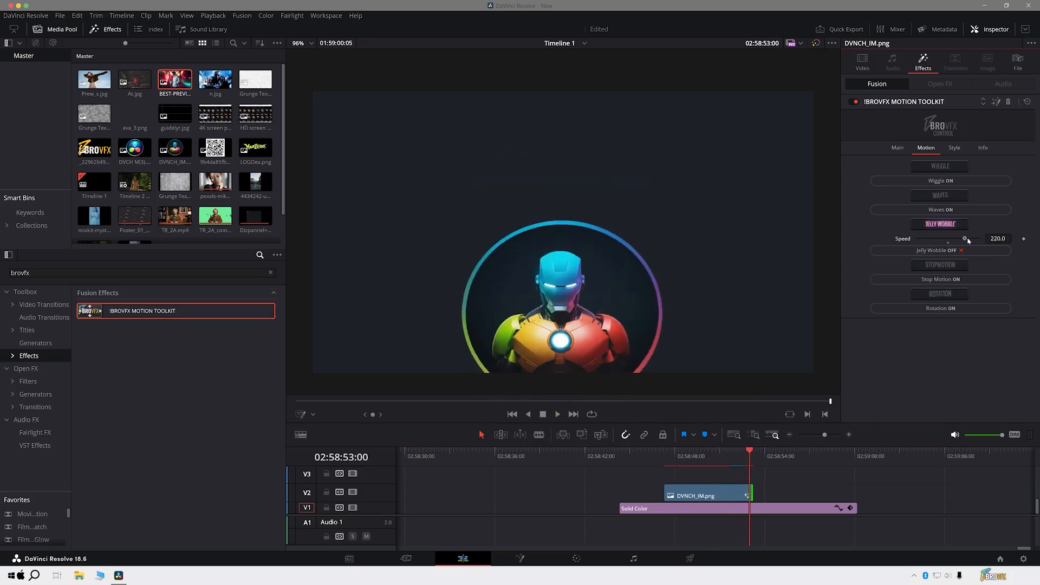
left_click(691, 457)
key("space")
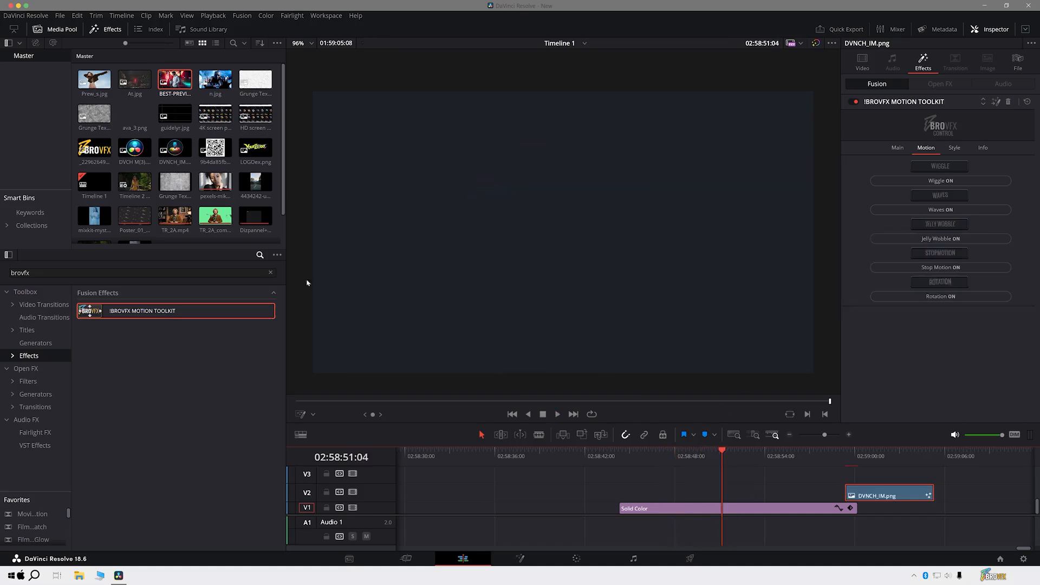
- Place the Woman, Station VertHD video on track V2 and apply the BROVFX Motion Toolkit effect to it
scroll(255, 190, "down", 1)
left_click_drag(134, 224, 672, 499)
left_click_drag(176, 310, 720, 504)
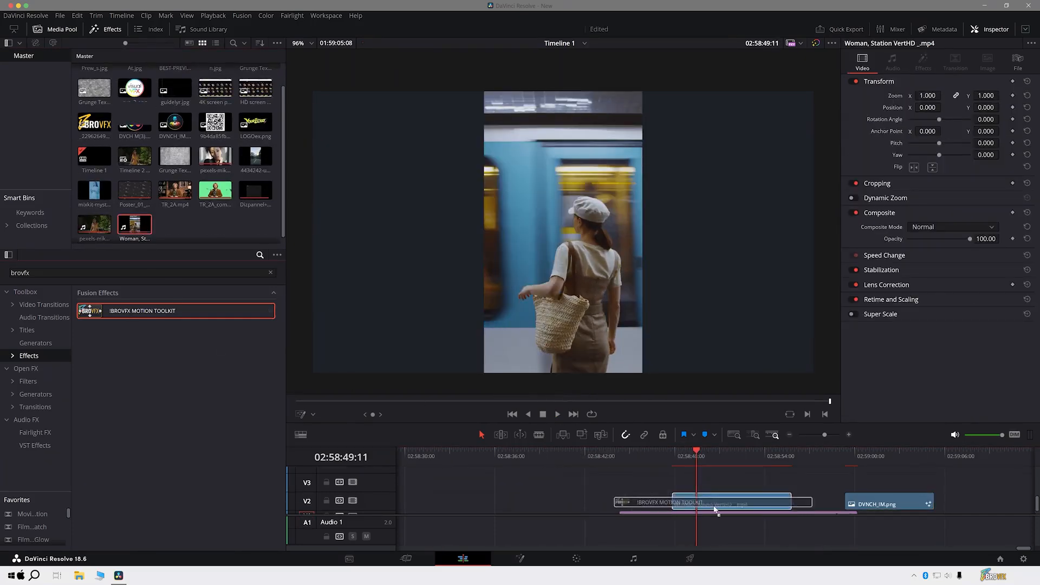
left_click(922, 148)
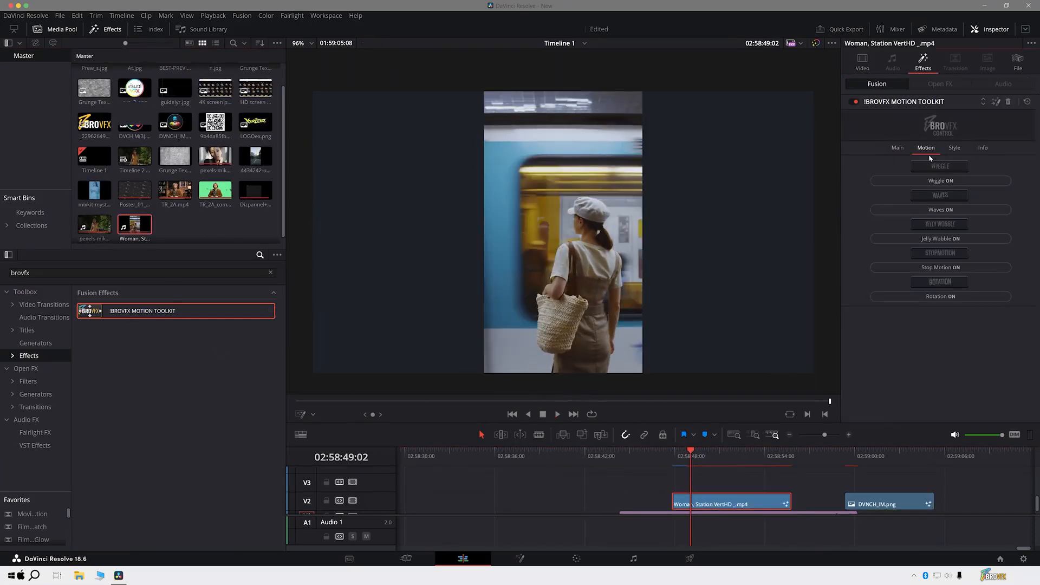
- Turn on Stop Motion with scale 3 for the station video, shrink its picture and preview the clip
left_click(931, 269)
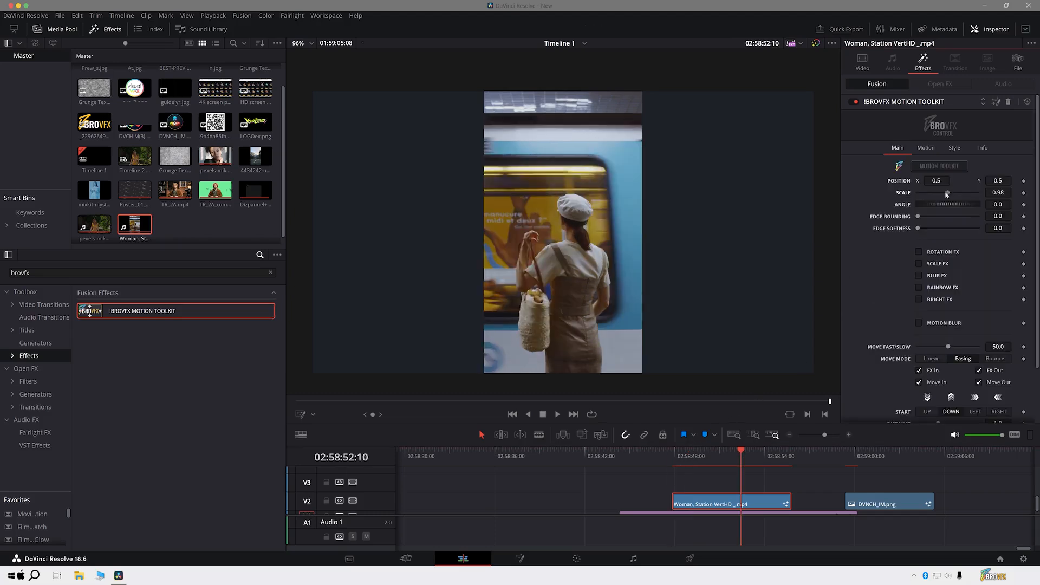
left_click_drag(947, 193, 936, 194)
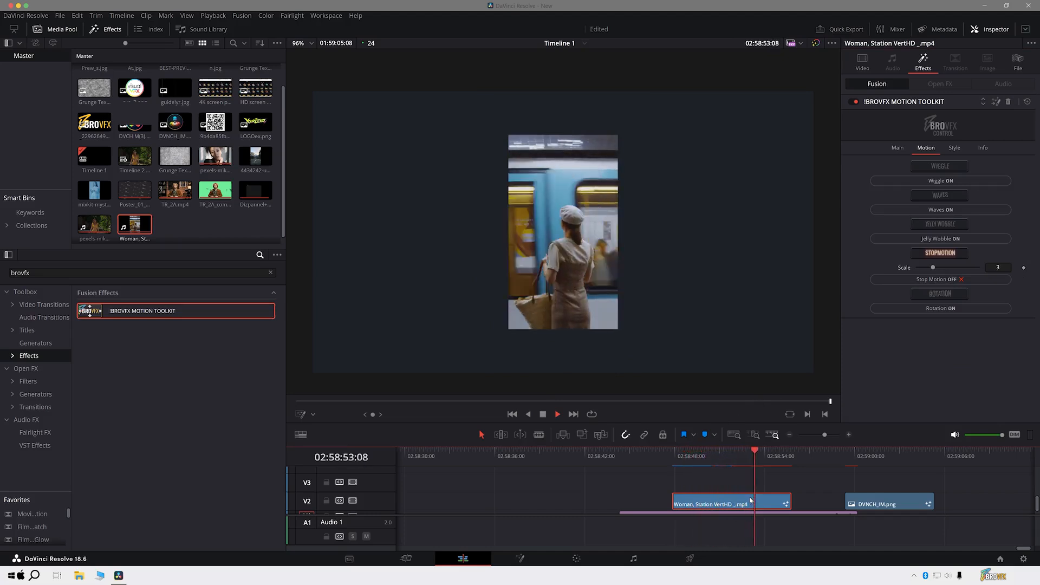
key("space")
- Turn off Stop Motion and move the DVNCH_IM.png clip back over the purple Solid Color clip on V2
left_click(922, 280)
left_click_drag(880, 503, 708, 504)
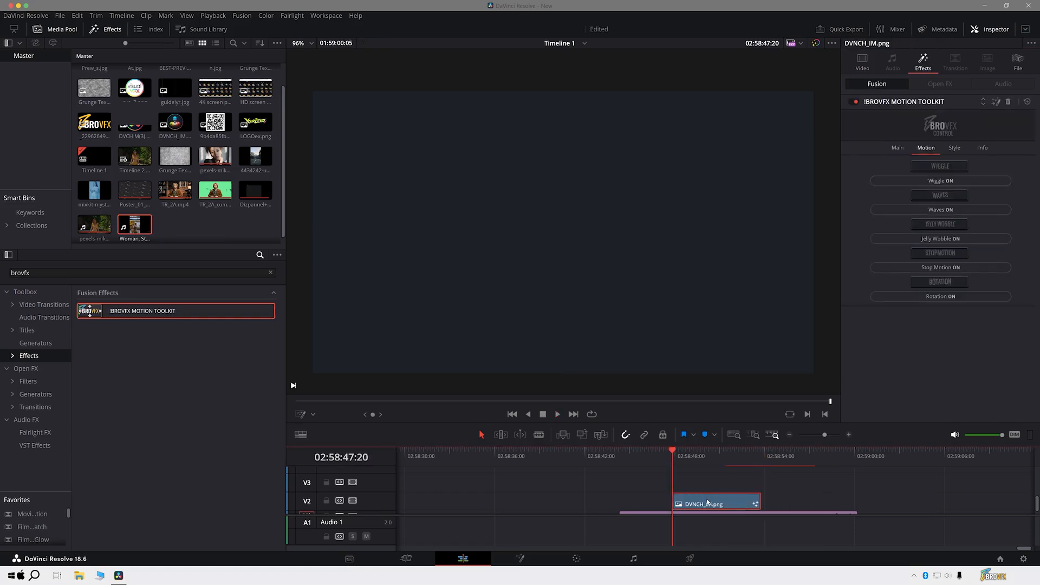
left_click(681, 456)
- Turn on the Rotation motion for DVNCH_IM.png and preview it with angle 27.7 and speed 0.789
left_click(921, 295)
key("space")
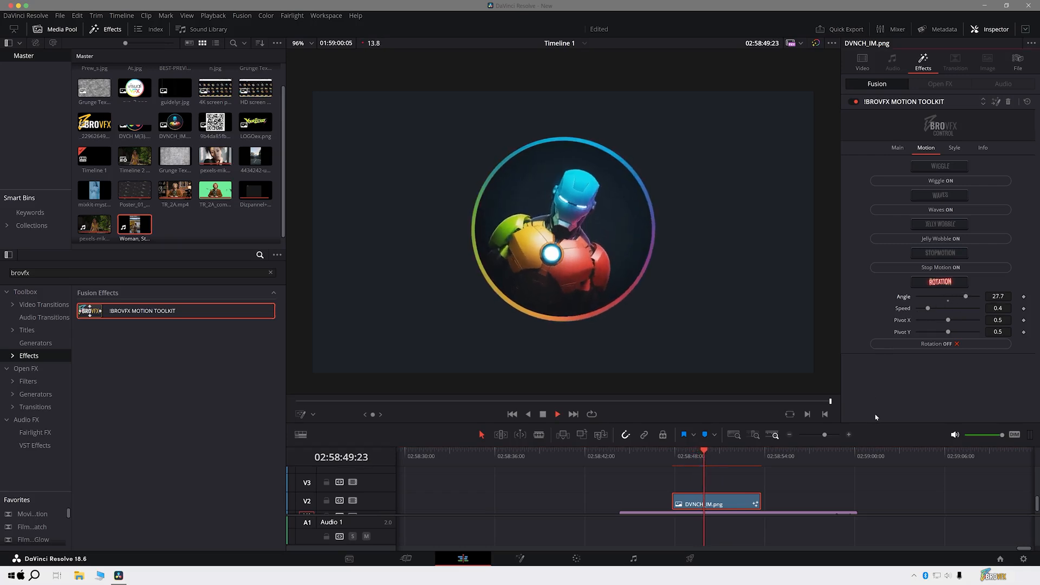
key("space")
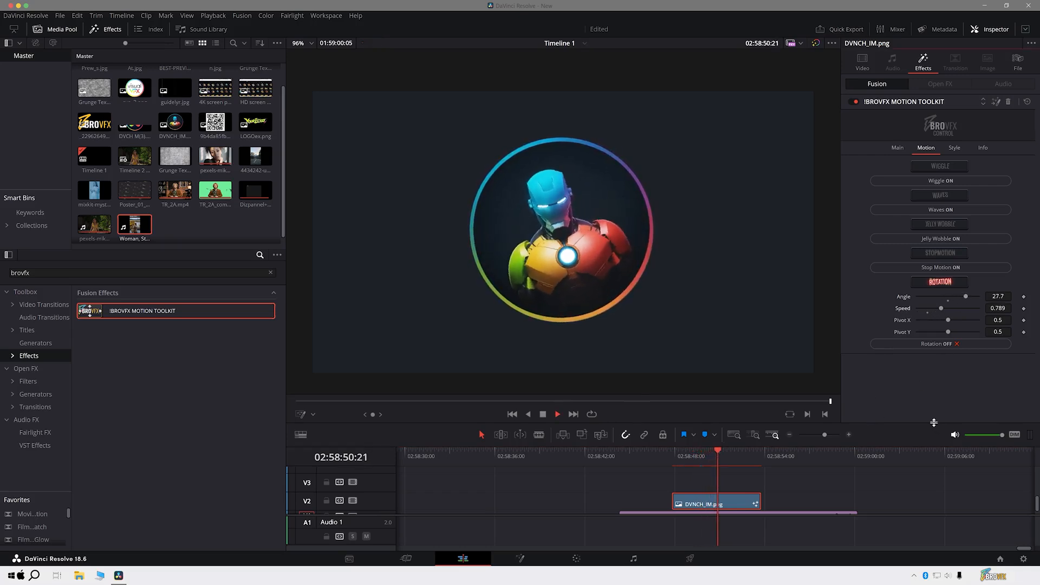
- Set the Rotation pivot to X 0.508, Y 0.841 with angle 3.0 and speed 0.4, and play the clip
left_click_drag(948, 320, 898, 340)
key("space")
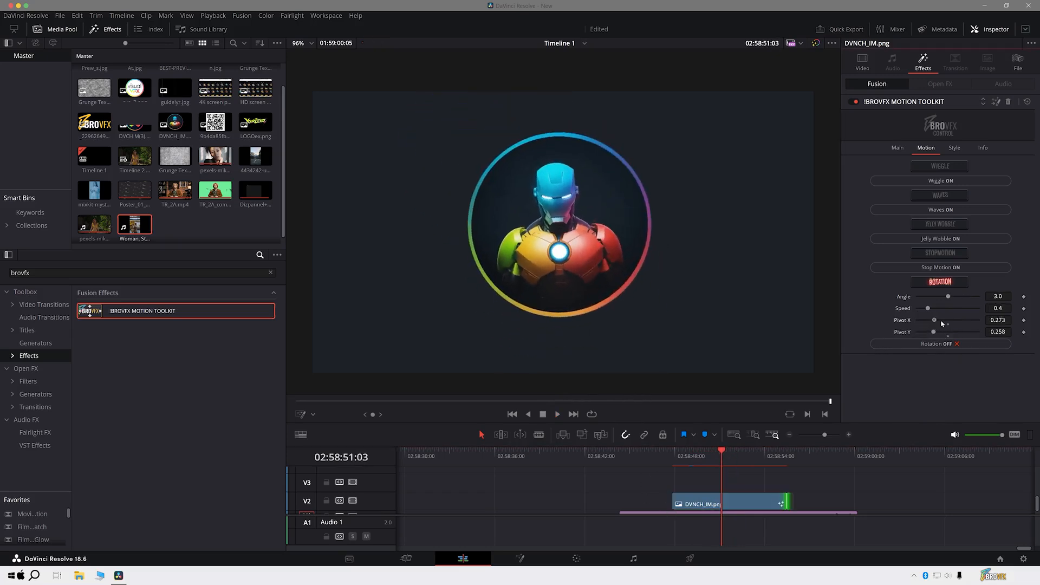
mouse_move(941, 324)
left_mouse_down()
mouse_move(974, 321)
mouse_move(972, 335)
mouse_move(948, 320)
left_mouse_up()
left_click(701, 457)
key("space")
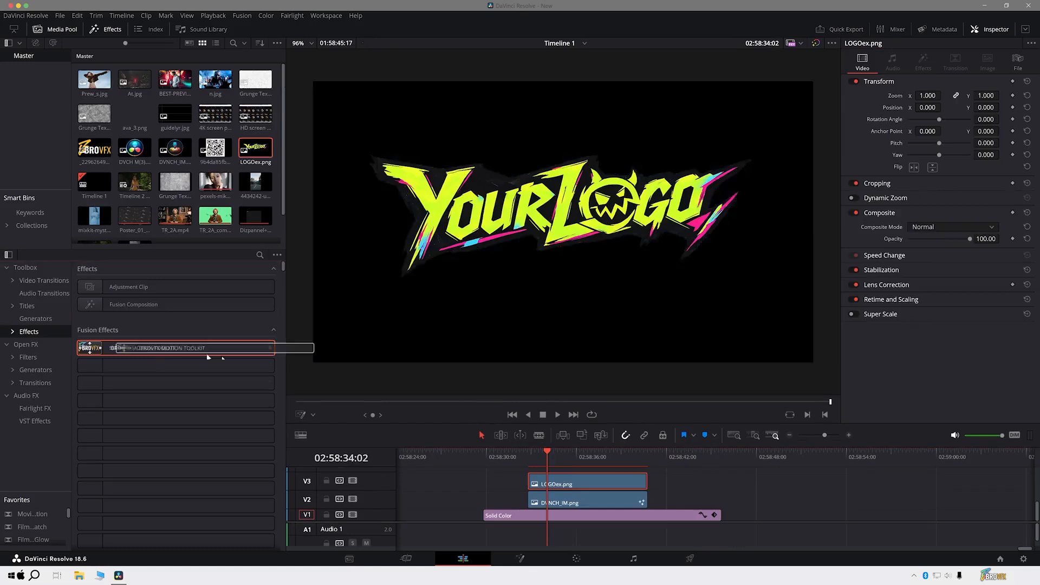
- Apply the BROVFX Motion Toolkit to LOGOex.png and set position X 0.473, Y 0.259, scale 0.67 and angle -6.0
left_click_drag(207, 357, 588, 484)
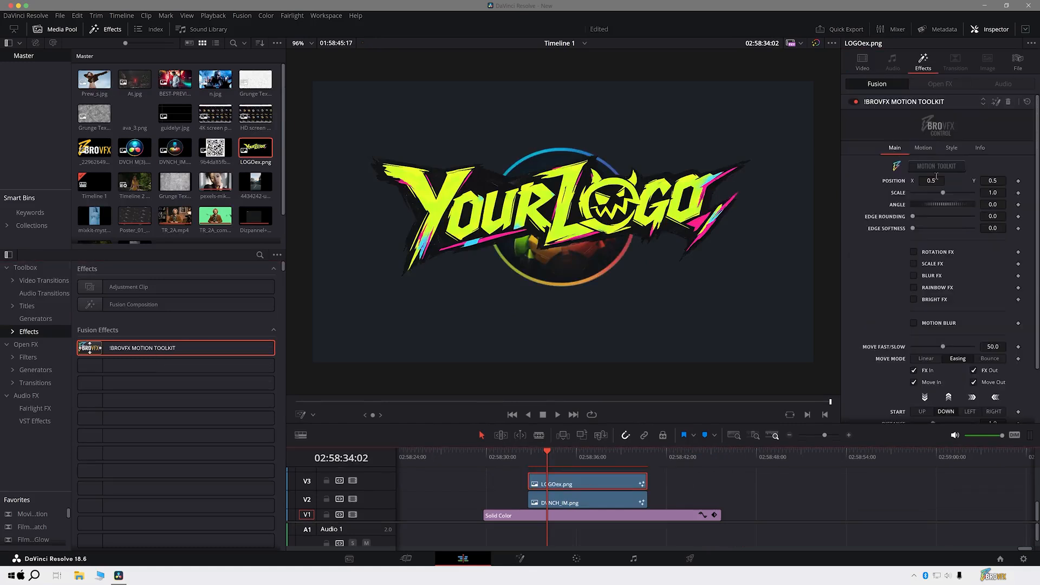
left_click_drag(992, 181, 862, 181)
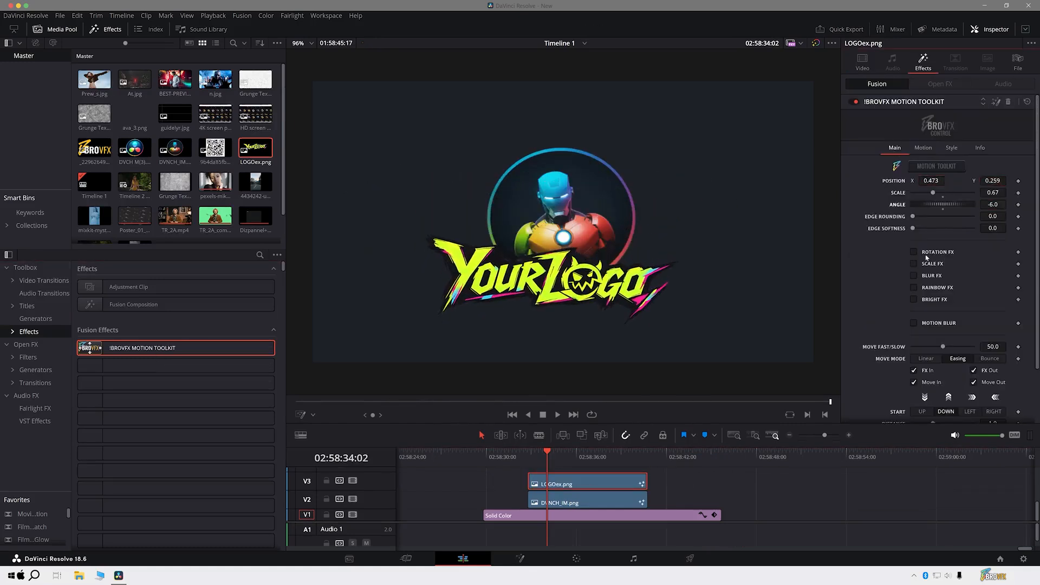
- Turn on Wiggle with a further motion effect for LOGOex.png and play the clips from their start
left_click(924, 147)
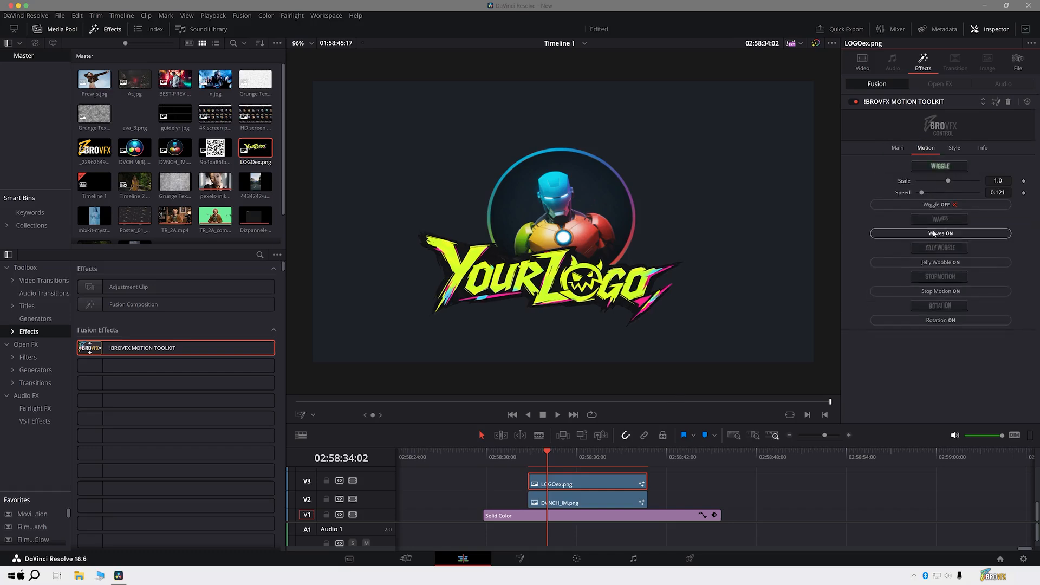
left_click(961, 301)
left_click(529, 456)
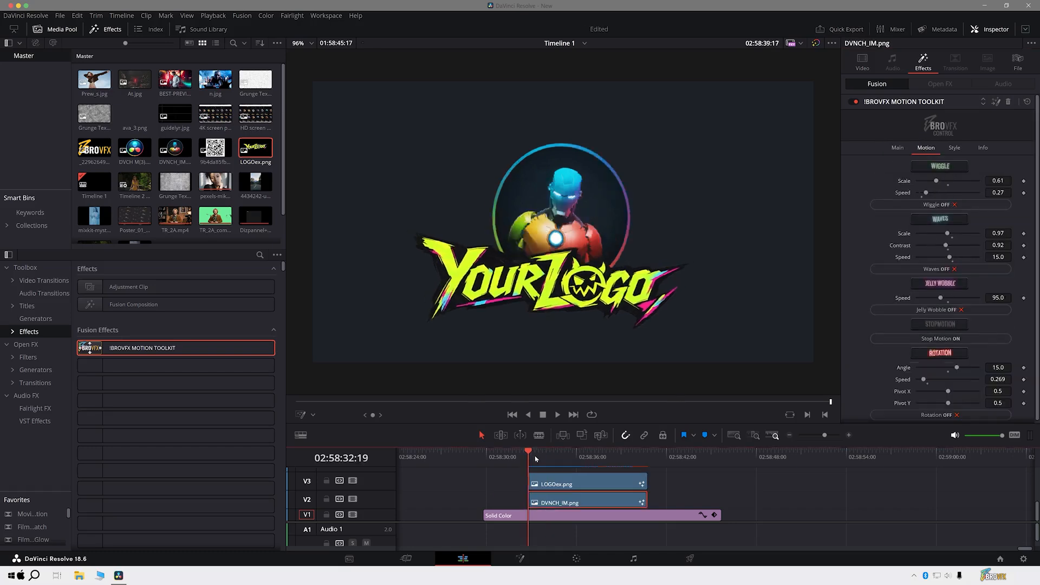
key("space")
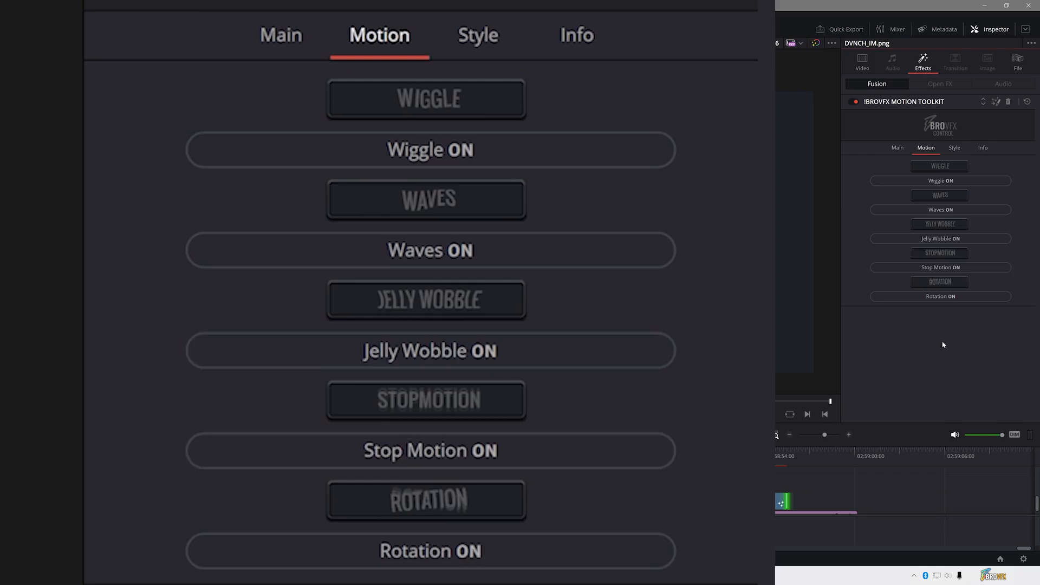
- Turn on Glow for DVNCH_IM.png, preview it and set radius 63.0, gain 1.17, threshold 0.209 and blend 0.244
left_click(953, 147)
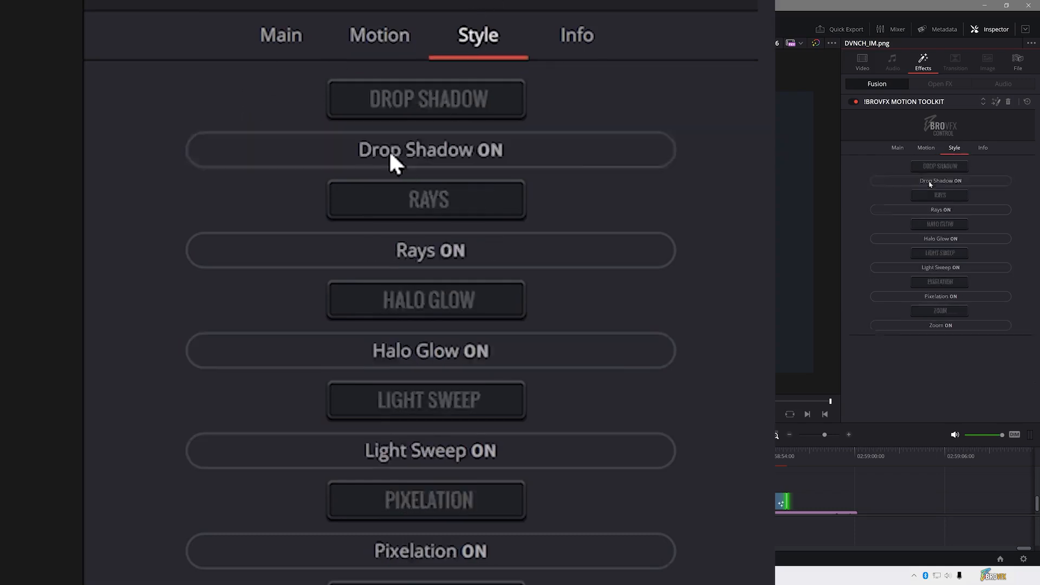
left_click(928, 181)
left_click_drag(731, 456, 698, 461)
key("space")
key("space")
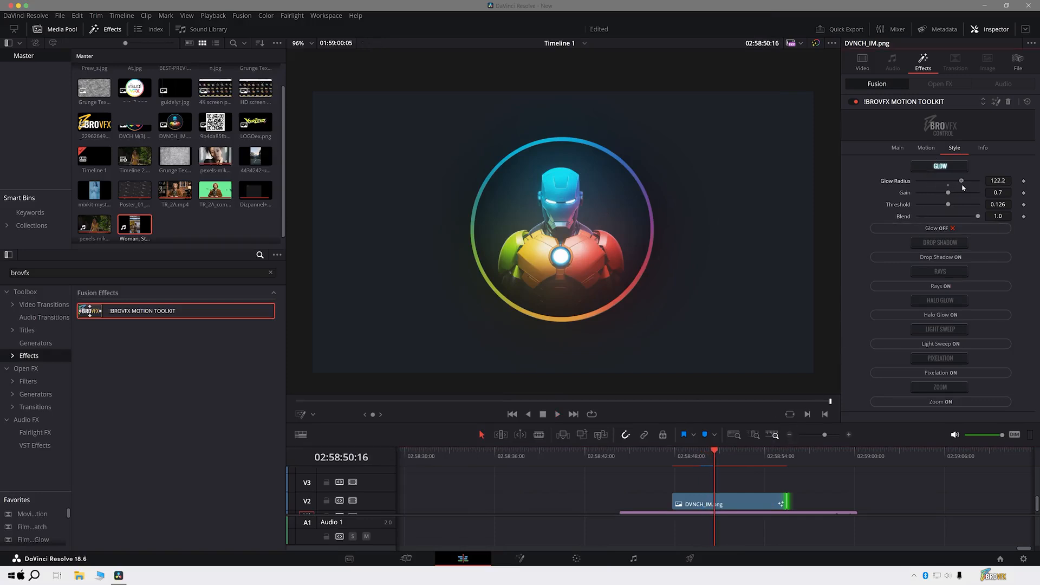
left_click_drag(952, 188, 965, 214)
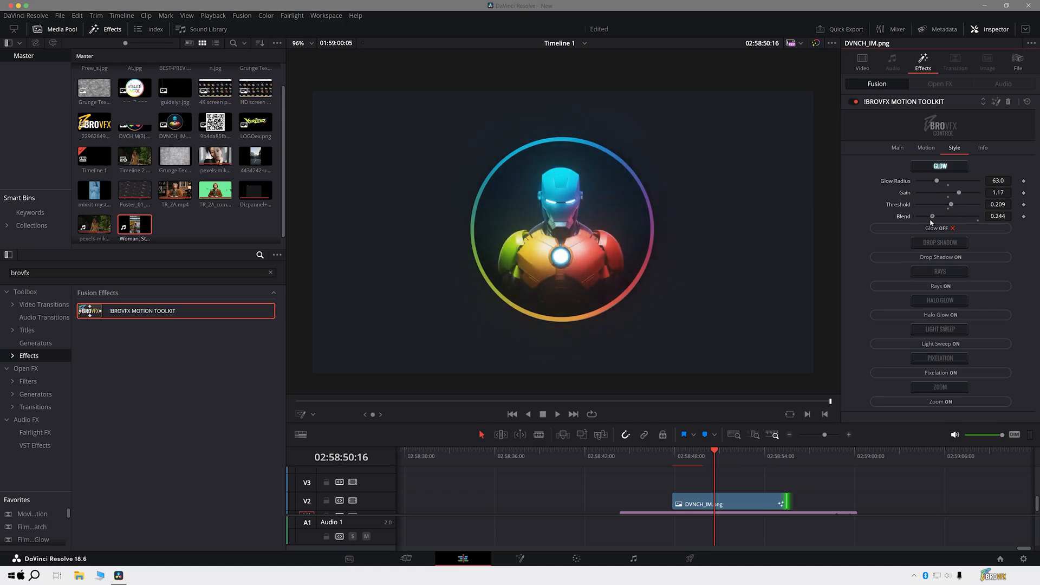
- Turn off Glow and turn on Drop Shadow for the DVNCH_IM.png clip
left_click(942, 228)
left_click(947, 211)
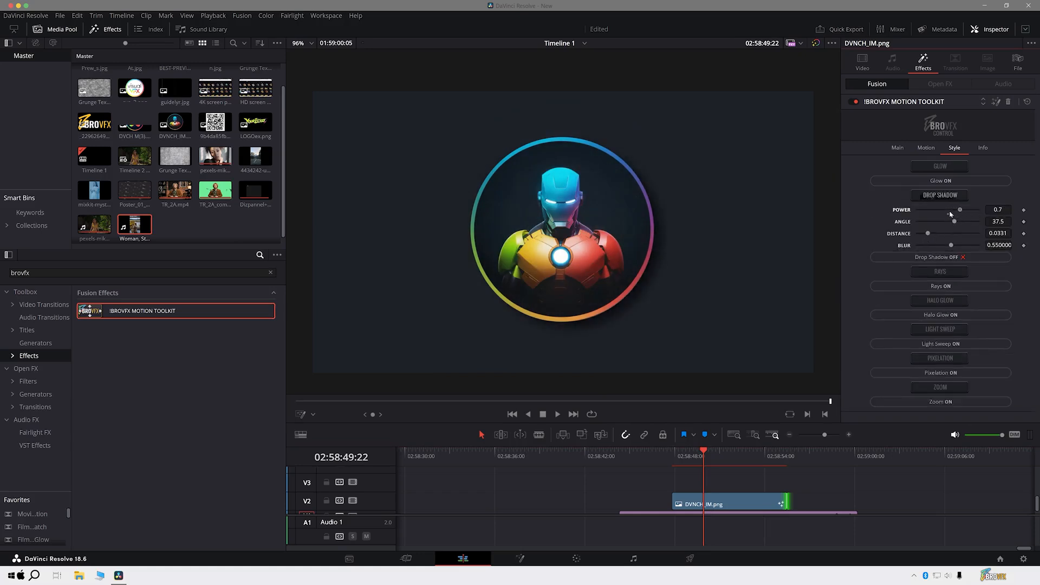
- Set the DVNCH_IM.png drop shadow to power 0.619, angle 140.0, distance 0.115 and blur 1.0, and preview the clip from its start
mouse_move(956, 221)
left_mouse_down()
mouse_move(982, 225)
mouse_move(955, 240)
left_mouse_up()
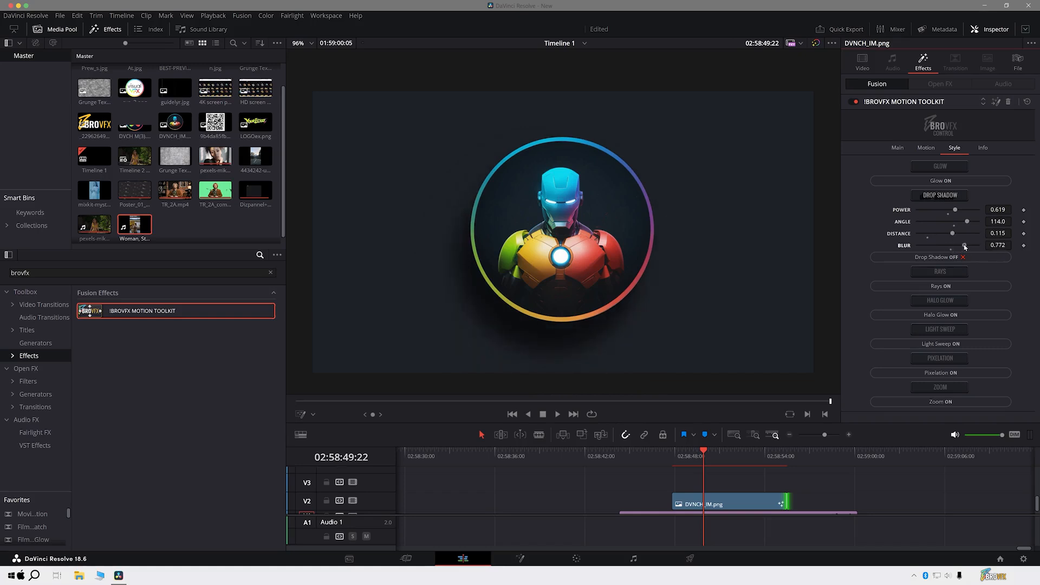
left_click_drag(968, 224, 987, 254)
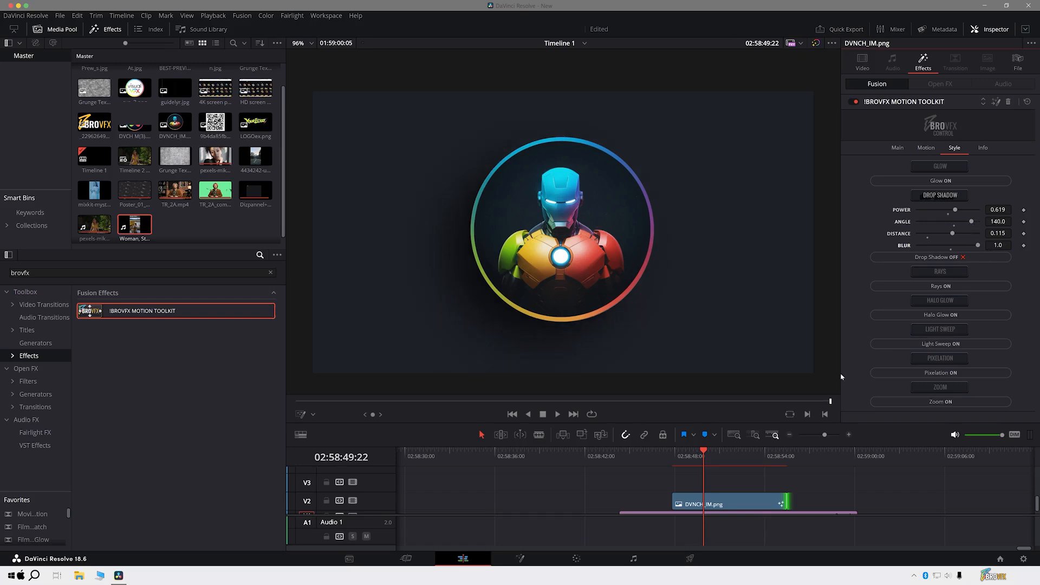
left_click(673, 460)
key("space")
key("space")
- Replace Drop Shadow with Rays at blend 0.398, exposure 1.14 and evolution 0.663, undo the soften change, and preview the clip
left_click(945, 257)
left_click(948, 240)
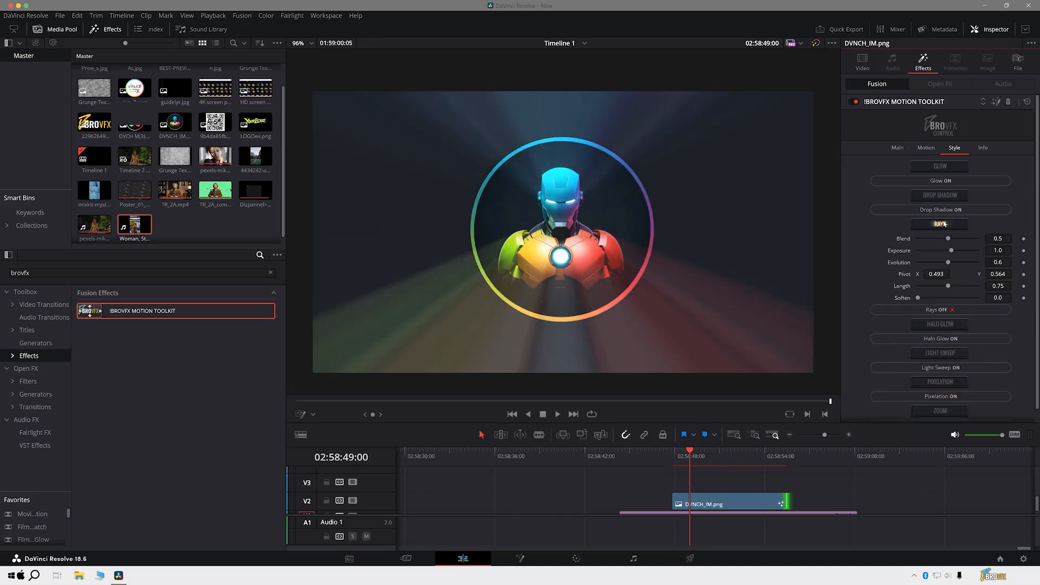
left_click_drag(948, 238, 932, 305)
key("ctrl+z")
key("ctrl+z")
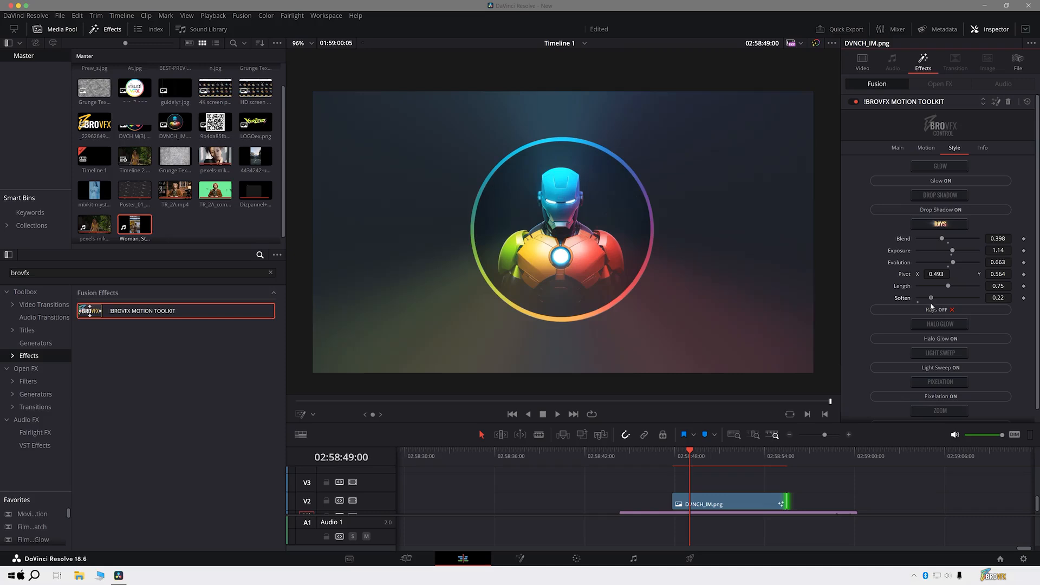
left_click(673, 458)
key("space")
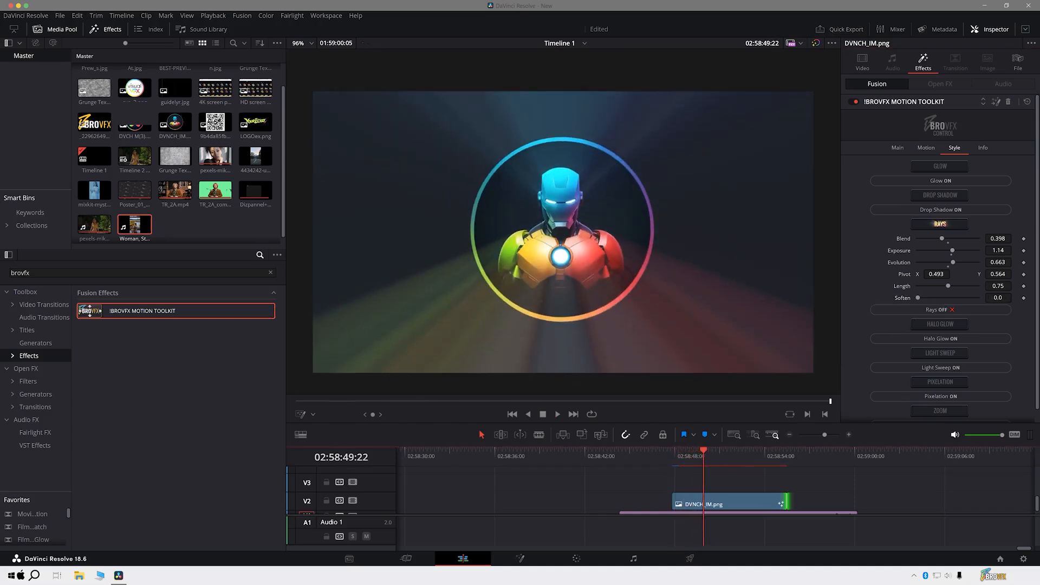
- Replace Rays with Halo Glow, setting size 105.0, halo size 49.6, halo glow 0.9597 and halo blend 0.344
left_click(932, 310)
left_click(934, 265)
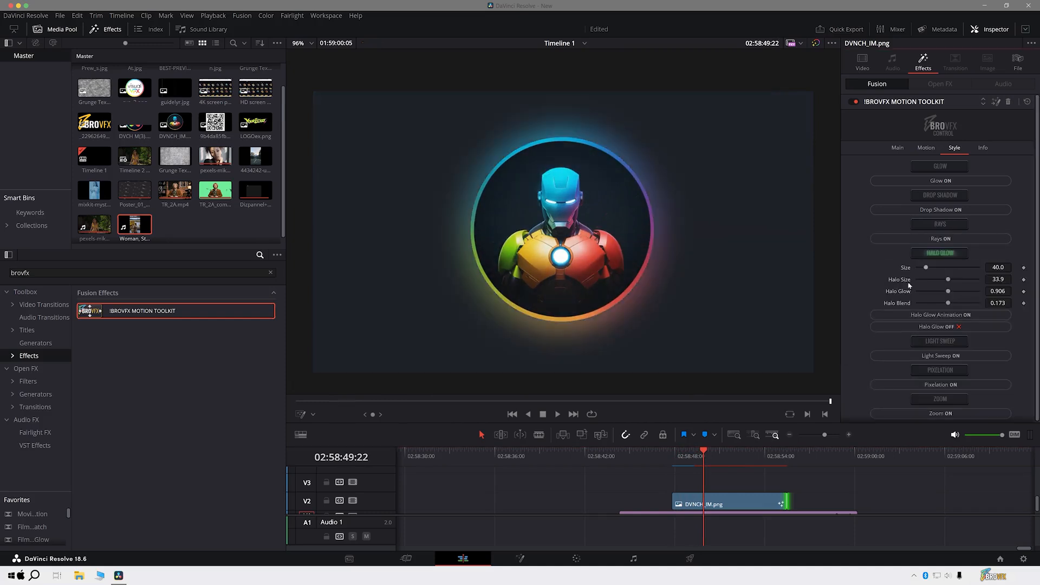
left_click_drag(926, 267, 949, 267)
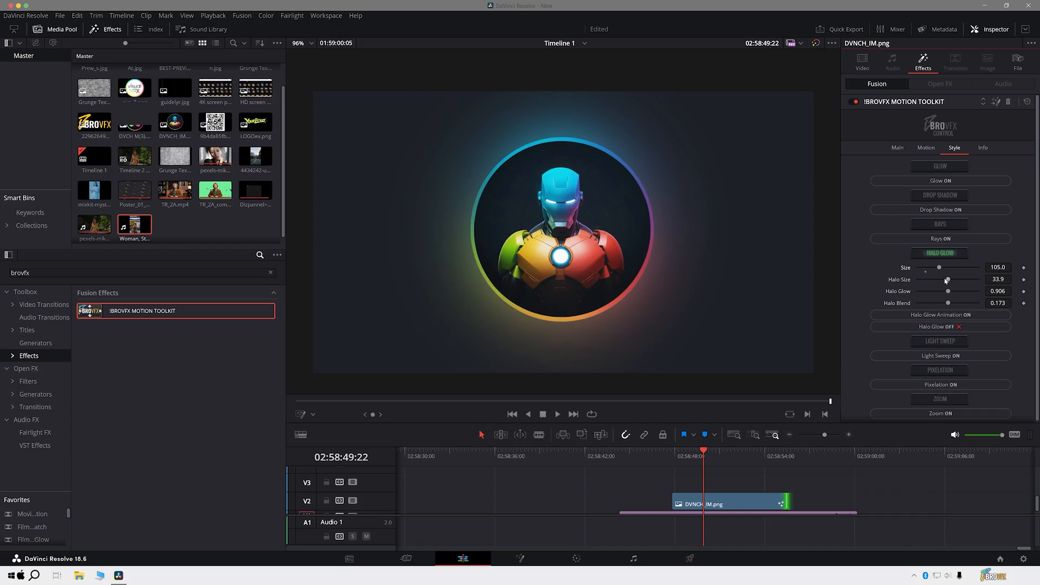
mouse_move(948, 293)
left_mouse_down()
mouse_move(975, 295)
mouse_move(954, 305)
left_mouse_up()
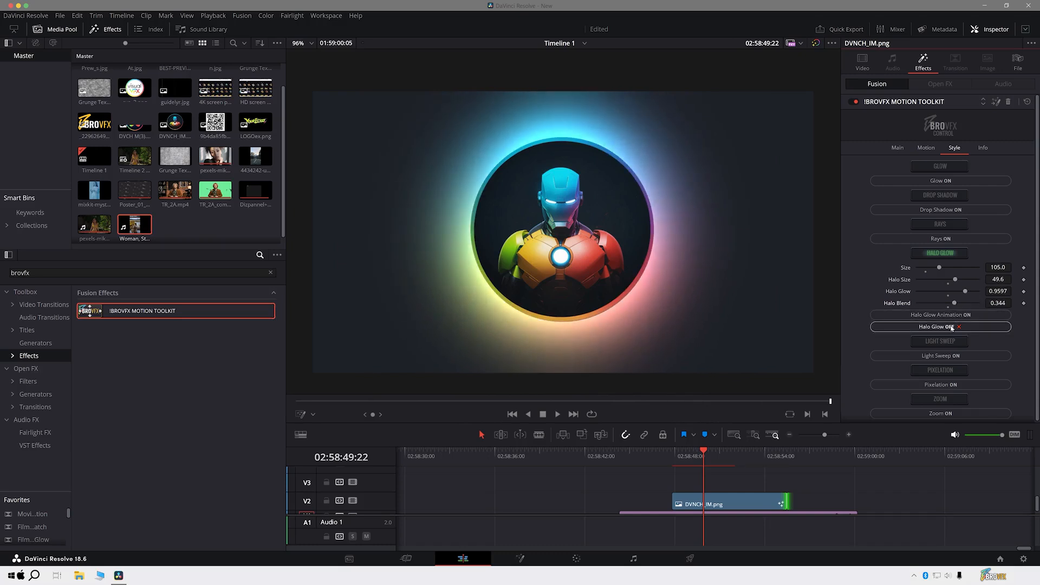
- Turn on Halo Glow Animation with contrast 2.14 and scale 3.78, and preview the clip from its start
left_click(952, 318)
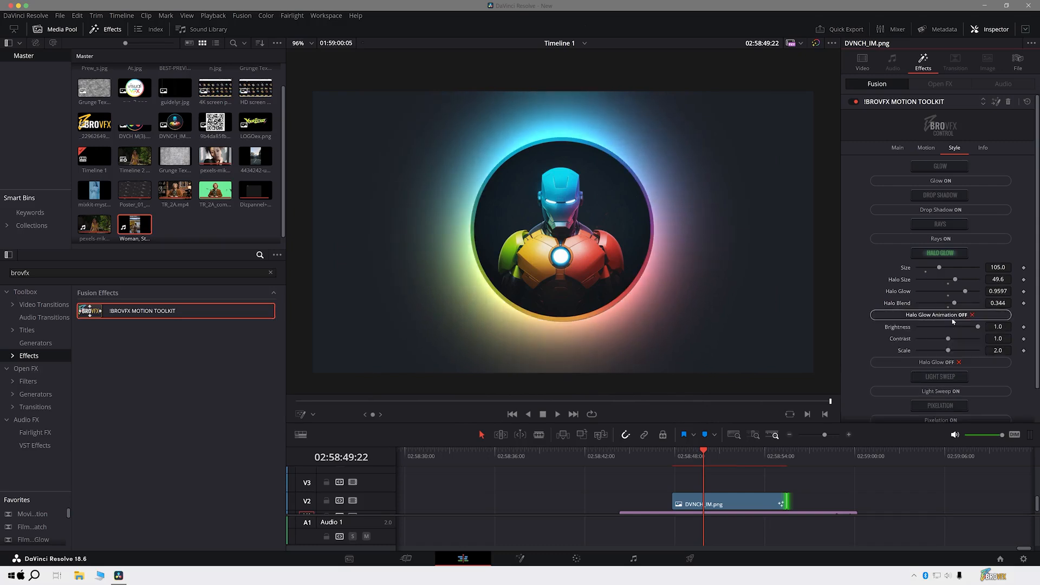
mouse_move(948, 339)
left_mouse_down()
mouse_move(962, 342)
mouse_move(955, 350)
left_mouse_up()
left_click(673, 454)
key("space")
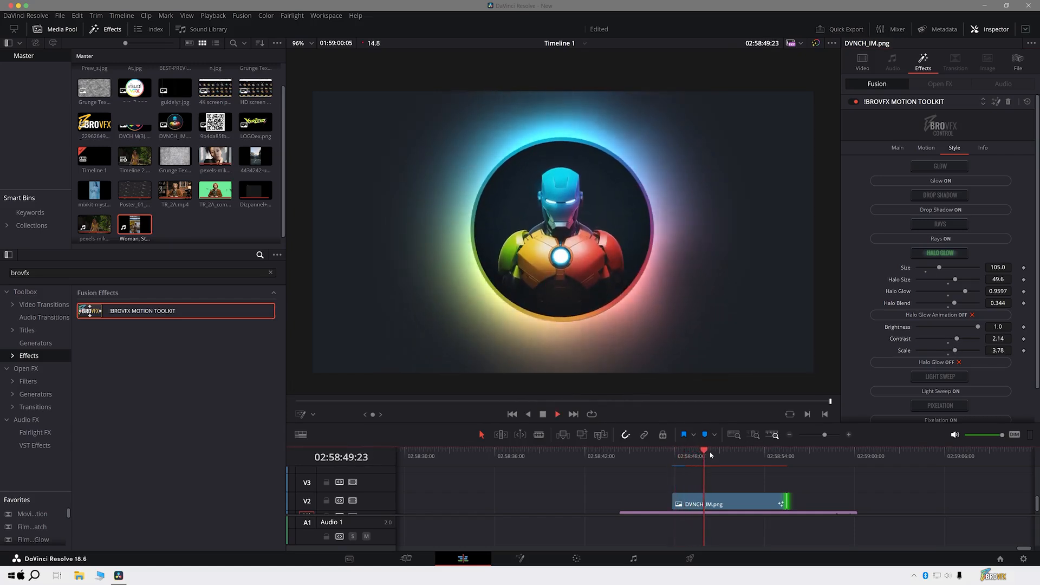
key("space")
- Turn off Halo Glow Animation and Halo Glow, turn on Light Sweep, and preview the sweep across the clip
left_click(937, 318)
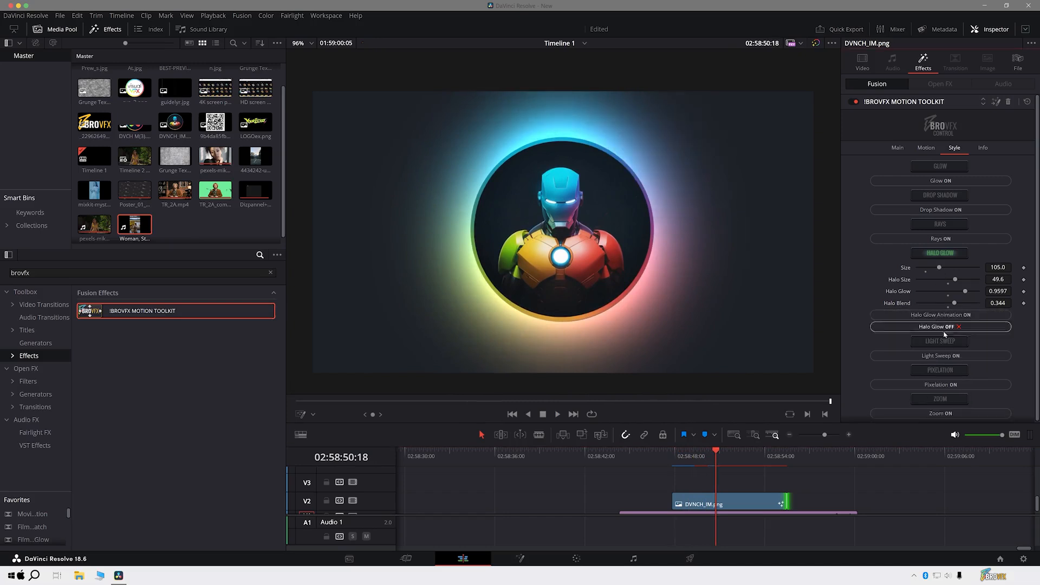
left_click(942, 327)
left_click(940, 298)
left_click(679, 454)
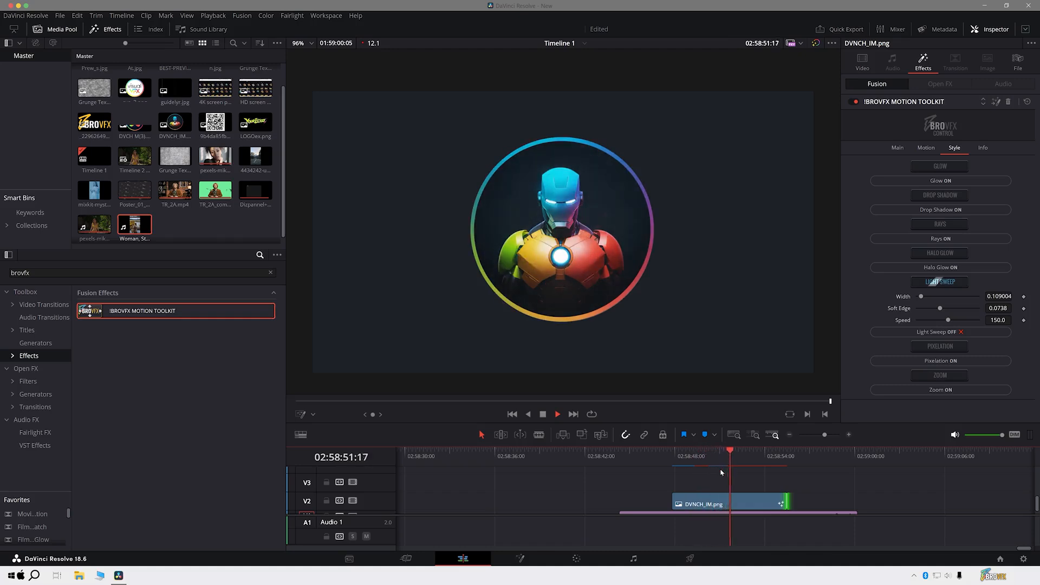
left_click_drag(711, 461, 717, 467)
- Set the light sweep width to 0.17 and soft edge to 0.1732, adjust its speed, and play the clip
mouse_move(924, 301)
left_mouse_down()
mouse_move(944, 299)
mouse_move(925, 303)
left_mouse_up()
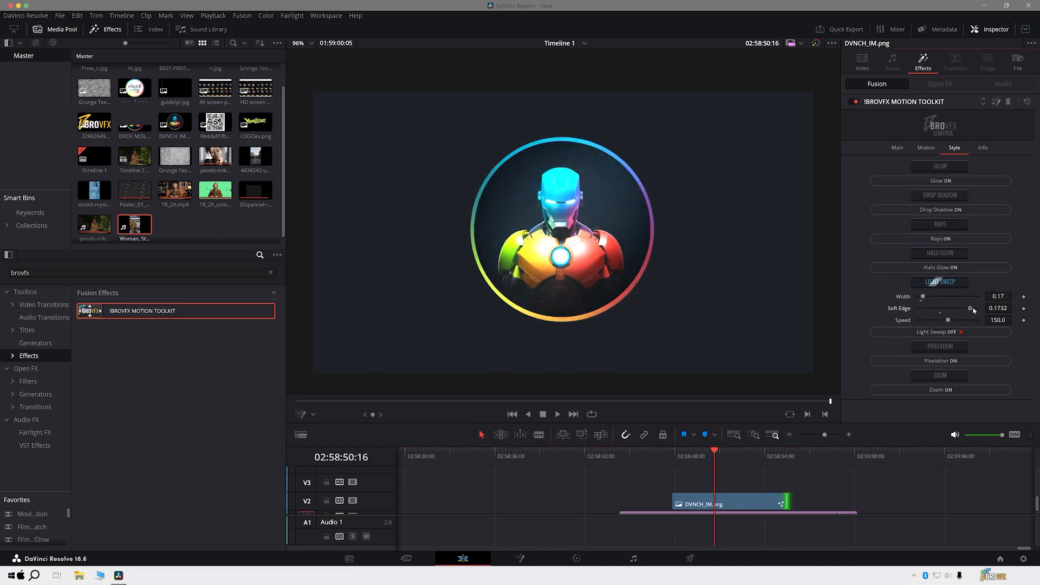
left_click_drag(949, 323, 953, 322)
key("space")
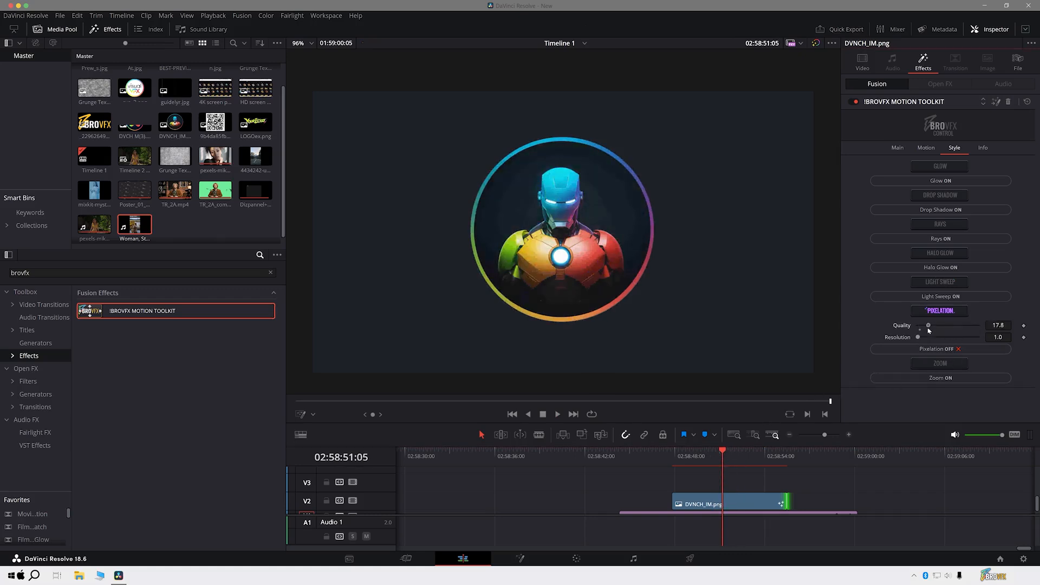
- Adjust the quality and resolution of the Pixelation effect on the DVNCH_IM.png clip
left_click_drag(931, 330, 919, 332)
mouse_move(998, 325)
left_mouse_down()
mouse_move(1032, 325)
mouse_move(997, 338)
left_mouse_up()
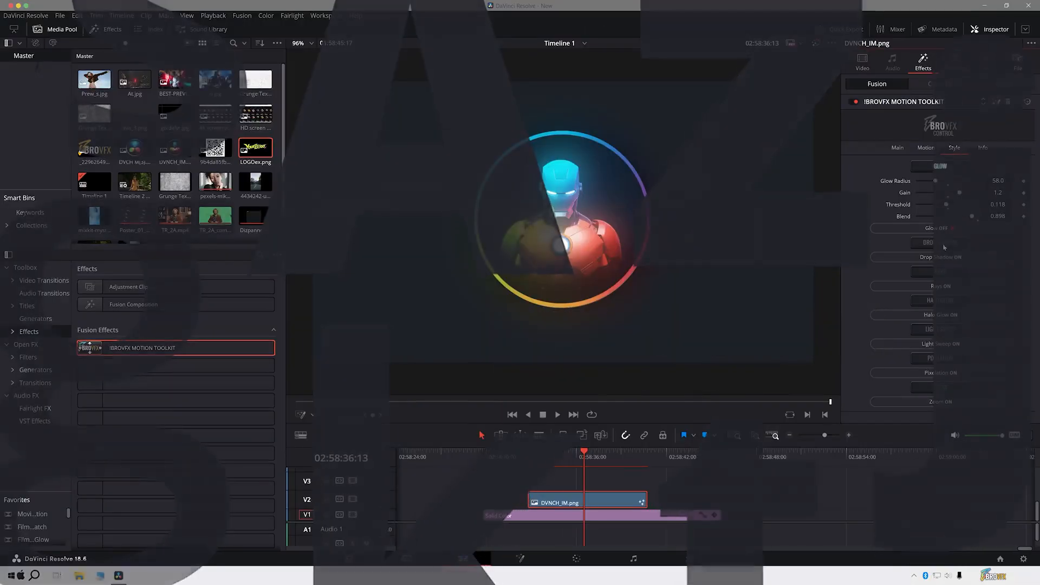
- Add Drop Shadow with power 0.32 and angle -180.0, Rays with exposure 0.492, and Halo Glow with size 87.0 to the glowing DVNCH_IM.png clip
left_click(940, 333)
scroll(940, 333, "down", 4)
left_click(940, 267)
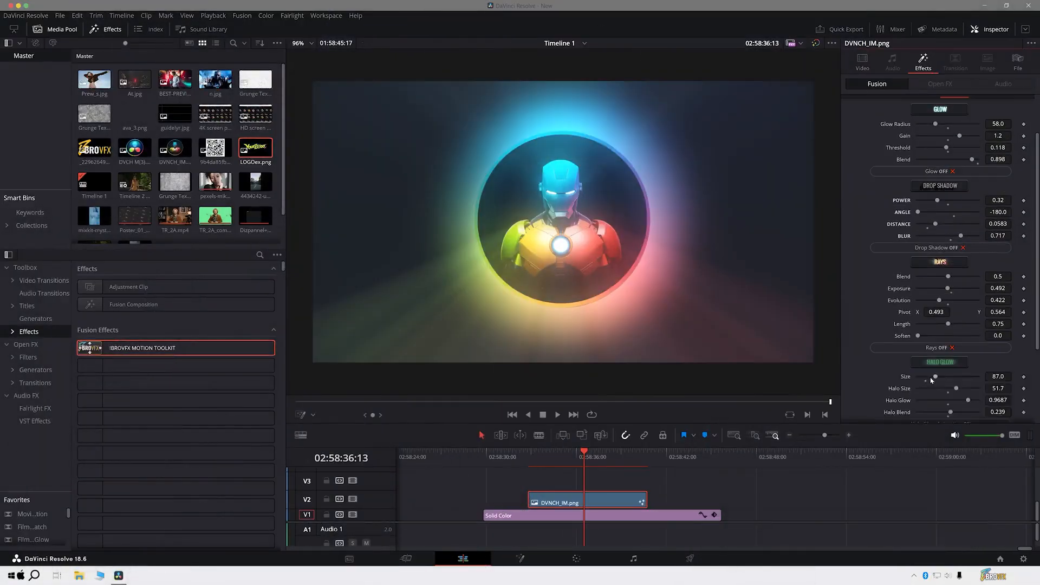
- Turn on Light Sweep for DVNCH_IM.png and preview the combined style effects from the clip's start
left_click(940, 354)
left_click(530, 458)
key("space")
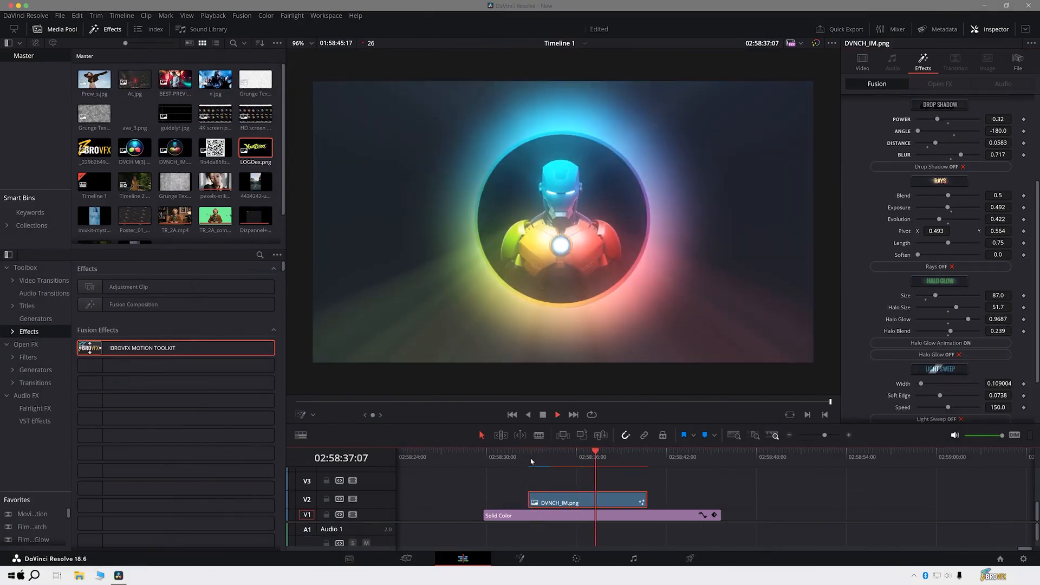
left_click_drag(530, 460, 563, 462)
- Turn on Wiggle at speed 0.121, Waves at scale 3.6, Jelly Wobble and Rotation for DVNCH_IM.png, and preview the motion
scroll(923, 108, "up", 4)
left_click(924, 148)
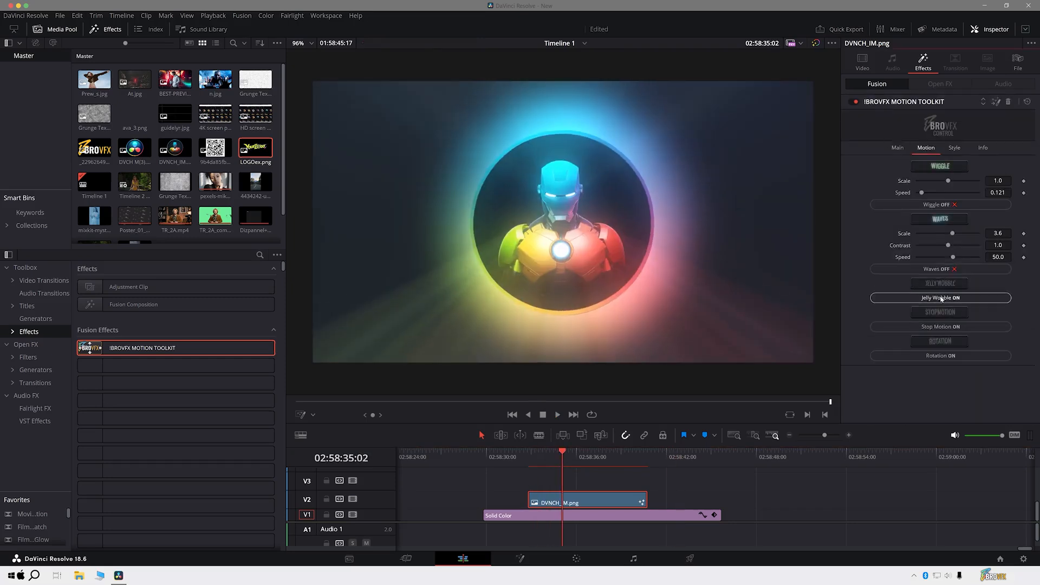
left_click(532, 463)
key("space")
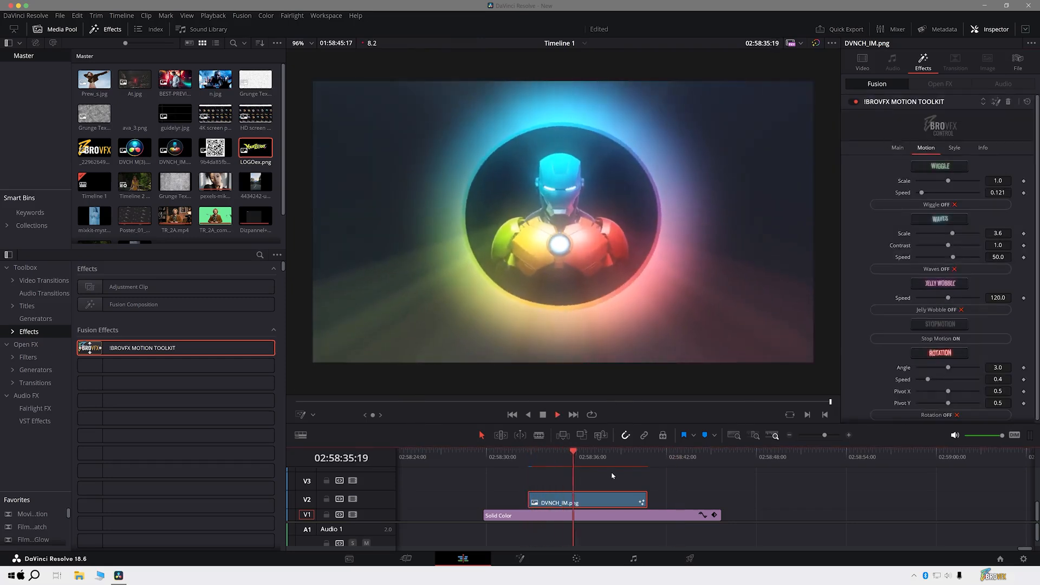
key("space")
- Set DVNCH_IM.png to position X 0.501 and scale 0.56, enable Rotation, Scale, Blur and Bright FX, and play the clip
left_click(897, 148)
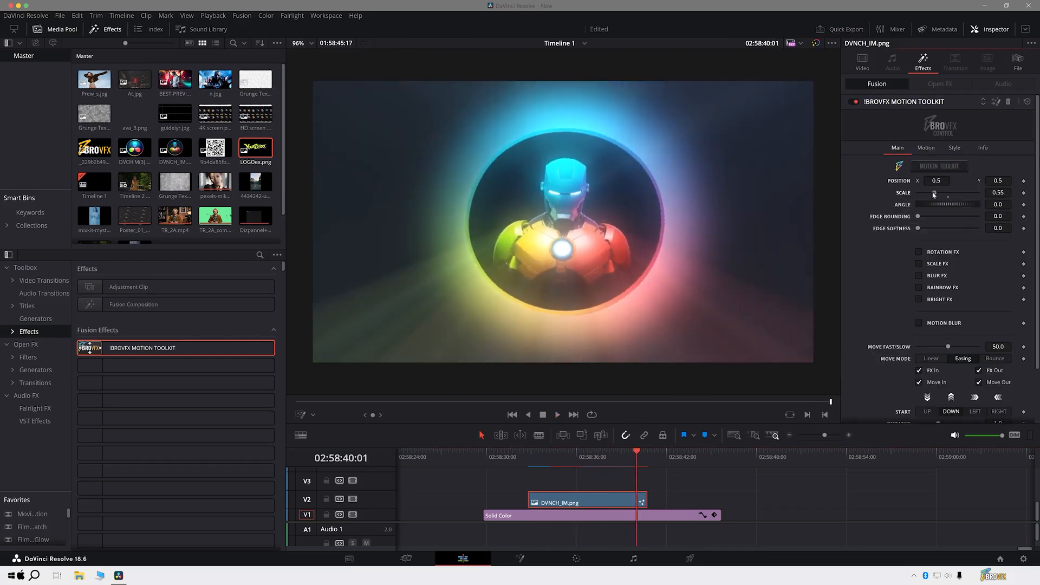
left_click_drag(936, 183, 938, 183)
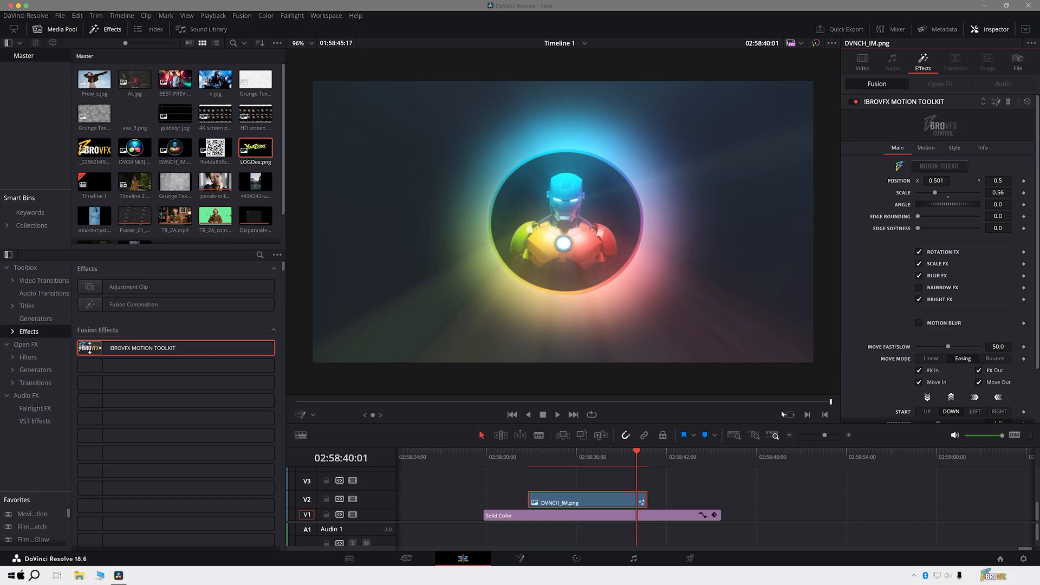
left_click(612, 476)
key("Up")
key("space")
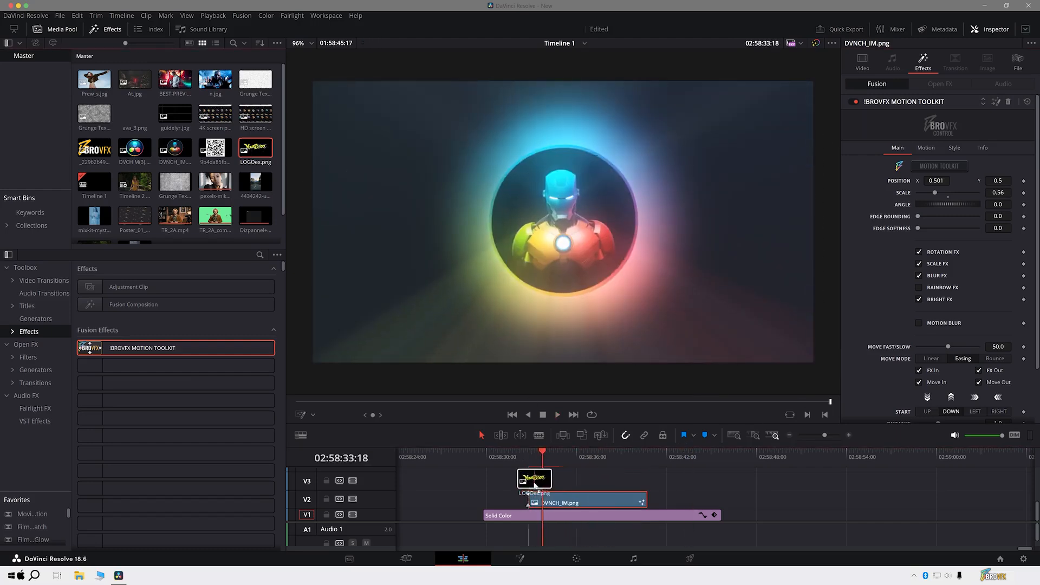
- Place LOGOex.png on V3 above DVNCH_IM.png, match its length to that clip, and apply the BROVFX Motion Toolkit
left_click_drag(534, 484, 534, 482)
left_click_drag(603, 481, 647, 481)
left_click_drag(162, 348, 612, 483)
- Adjust the scale and position of LOGOex.png over the lower part of the emblem and choose the Bounce move mode
left_click_drag(942, 193, 930, 194)
mouse_move(931, 181)
left_mouse_down()
mouse_move(922, 181)
mouse_move(934, 181)
left_mouse_up()
left_click_drag(993, 181, 863, 181)
left_click(990, 358)
scroll(954, 397, "down", 2)
scroll(974, 421, "down", 1)
left_click(975, 404)
scroll(961, 324, "up", 3)
- Turn on Wiggle with scale 1.03 and speed 0.44, and Waves with scale 6.4, contrast 0.75 and speed 72.0, for LOGOex.png
left_click(925, 148)
left_click(921, 182)
left_click_drag(947, 181, 931, 193)
left_click(940, 233)
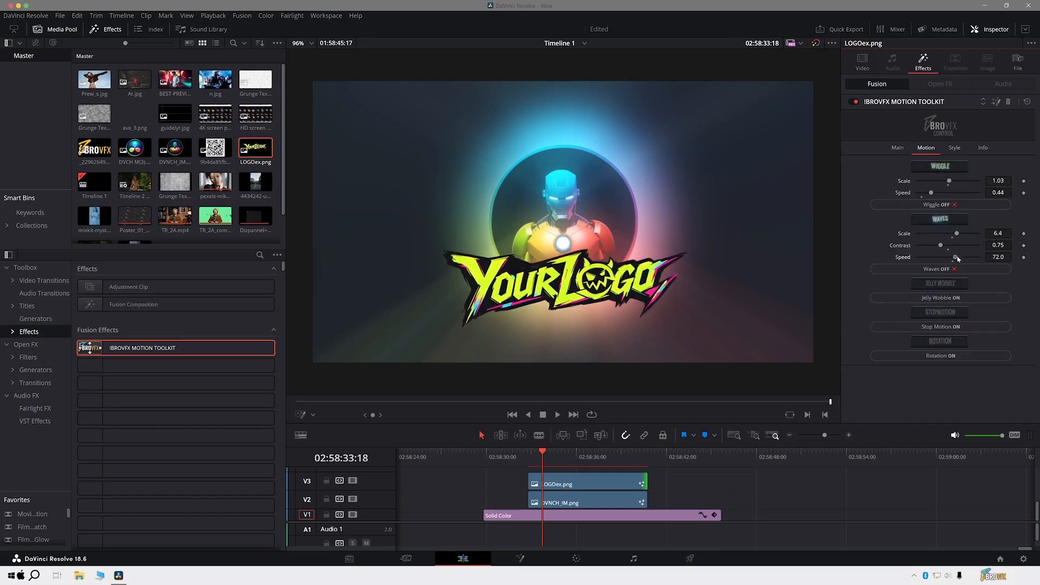
- Turn on Drop Shadow for LOGOex.png with power 0.857, angle 69.0, distance 0.0362 and blur 0.709
left_click(954, 147)
left_click_drag(975, 212, 969, 211)
left_click_drag(928, 233, 959, 225)
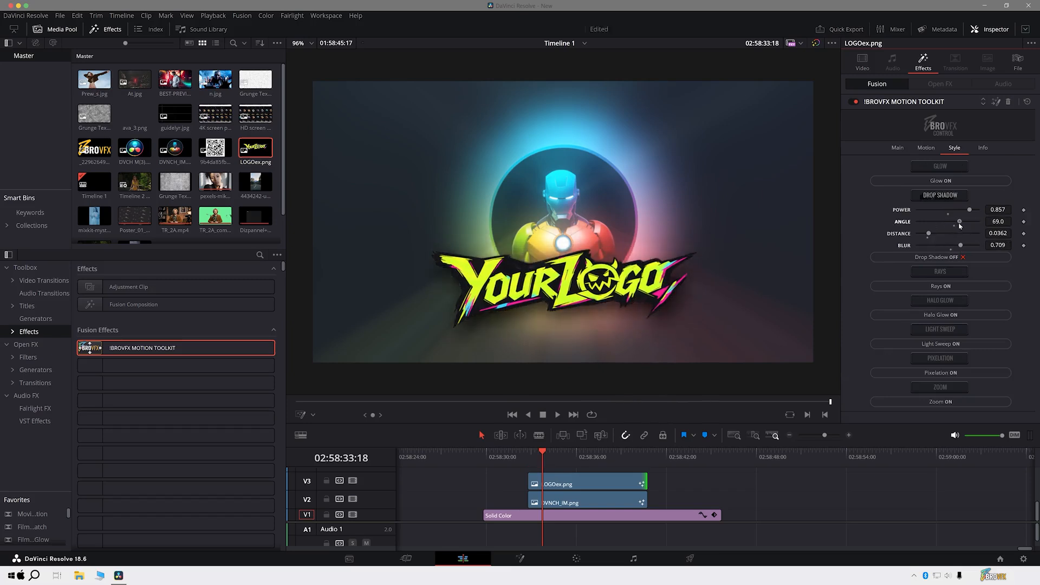
- Turn on Rays for LOGOex.png with blend 0.086, evolution 0.663, pivot X 0.642 and soften 0.102, and turn on Halo Glow
left_click(940, 286)
left_click_drag(935, 322, 951, 323)
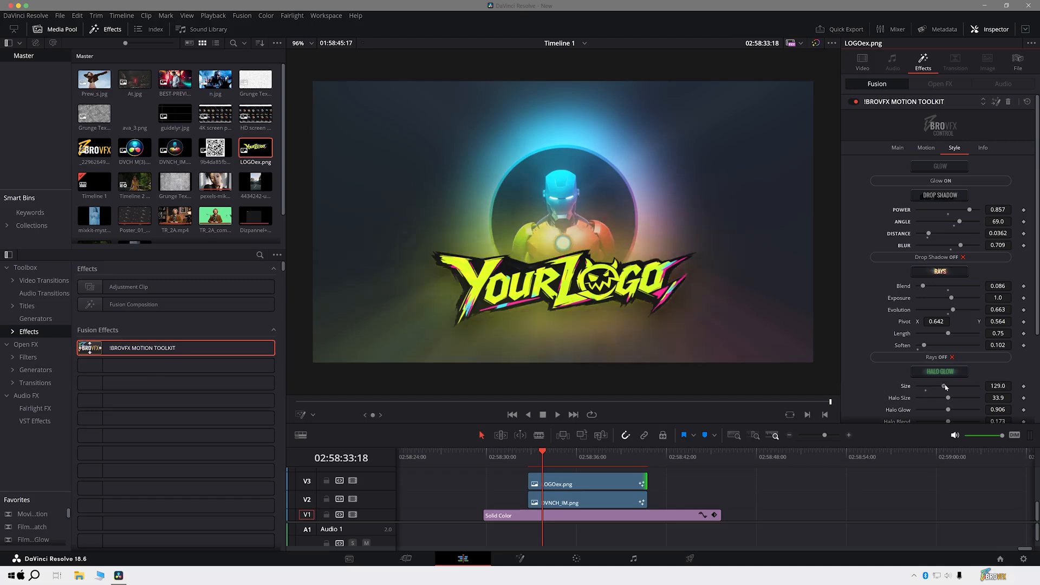
- Set the logo's Halo Glow size to 30.0 and halo size to 49.6, enable its animation, and turn on Light Sweep at width 0.22
scroll(880, 399, "down", 3)
left_click(943, 331)
left_click(928, 401)
scroll(863, 372, "down", 6)
left_click(940, 355)
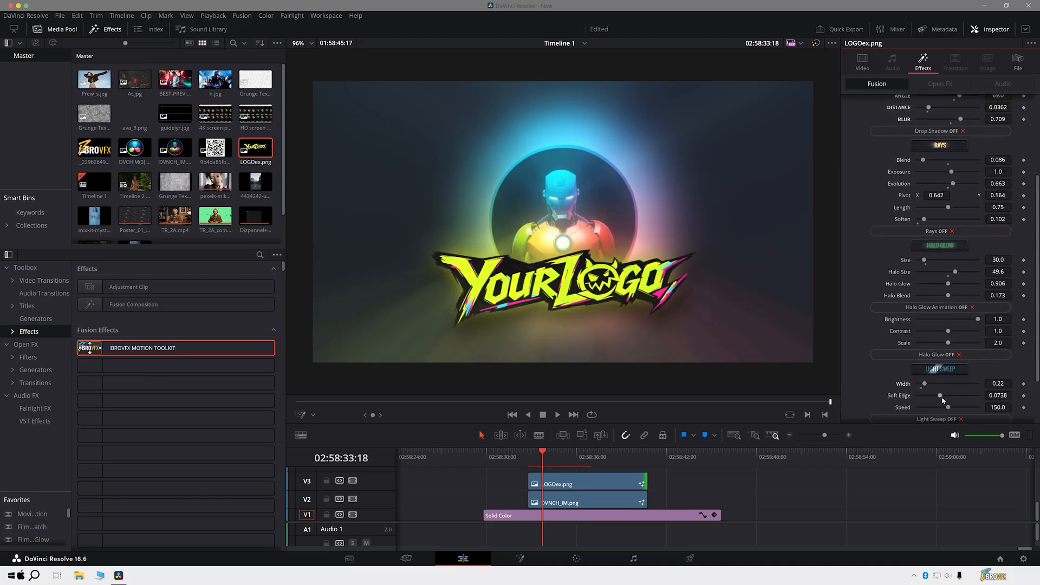